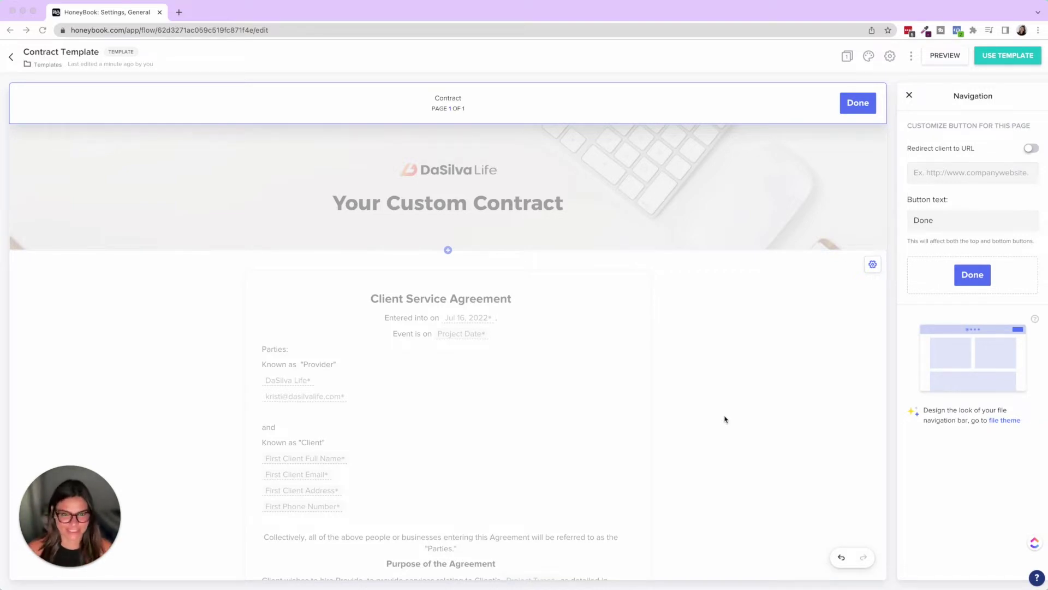
- Add a text block below the contract's header banner and replace its content with the block reused from Invoice Template
click(819, 188)
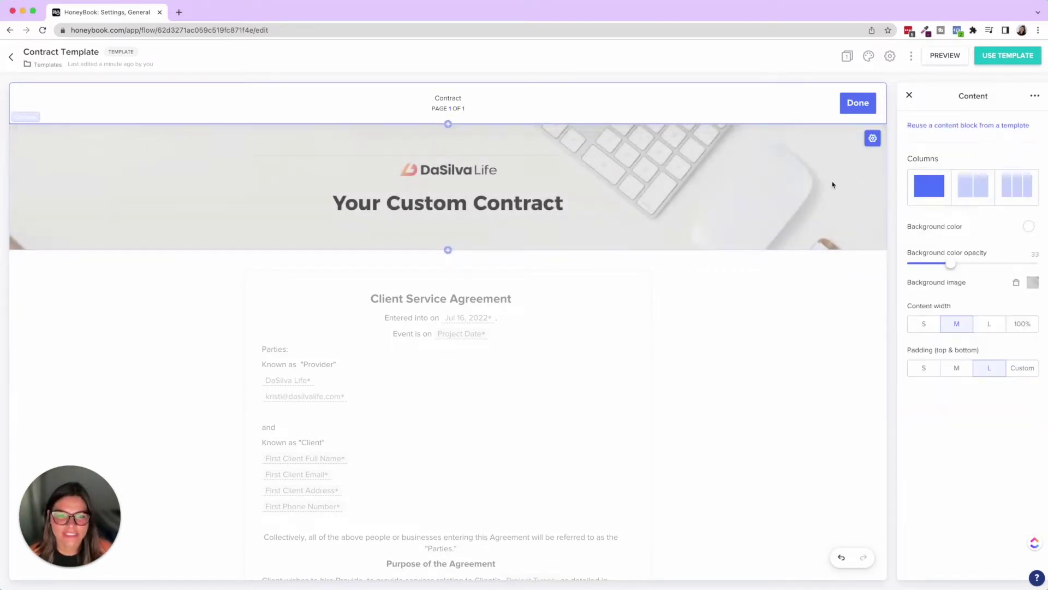
click(448, 250)
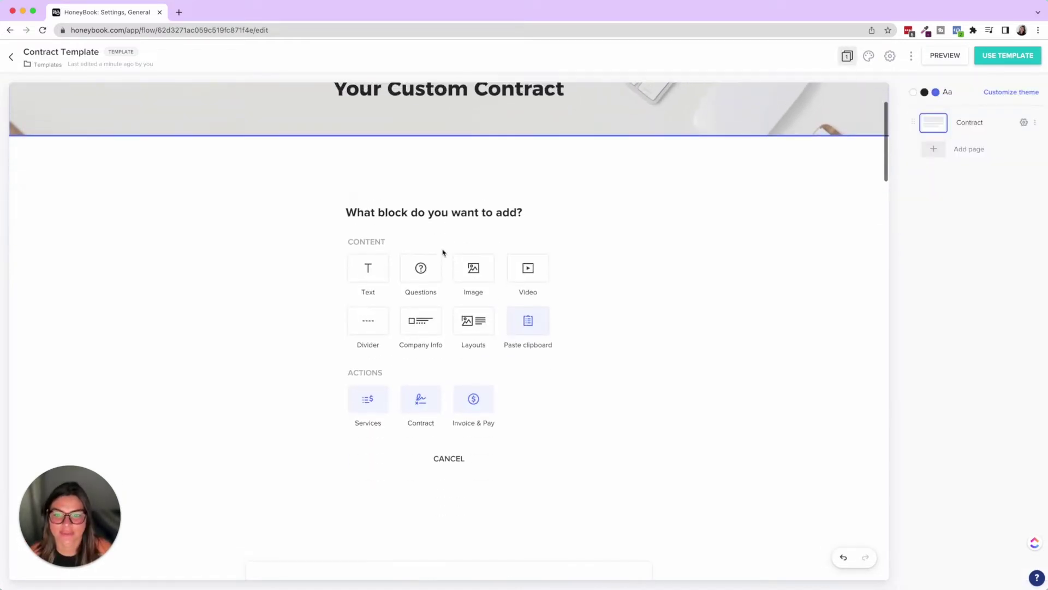
click(369, 275)
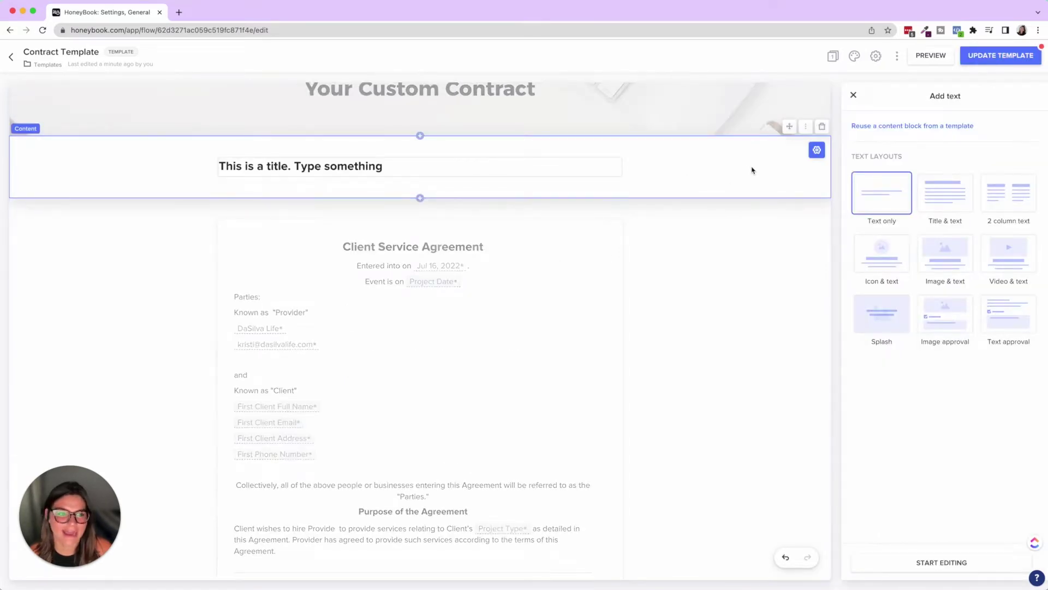
click(752, 170)
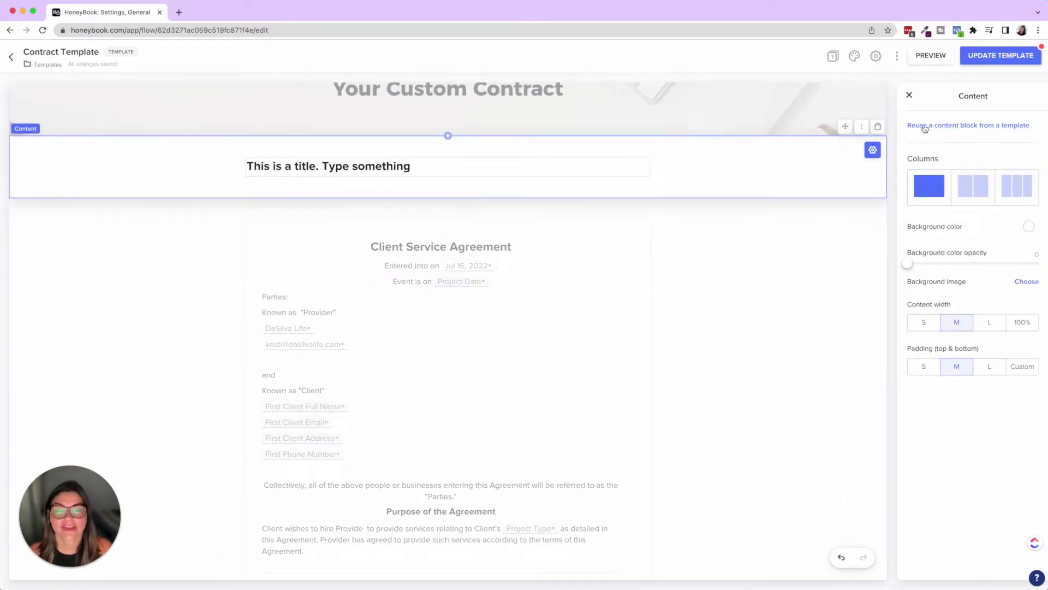
click(961, 126)
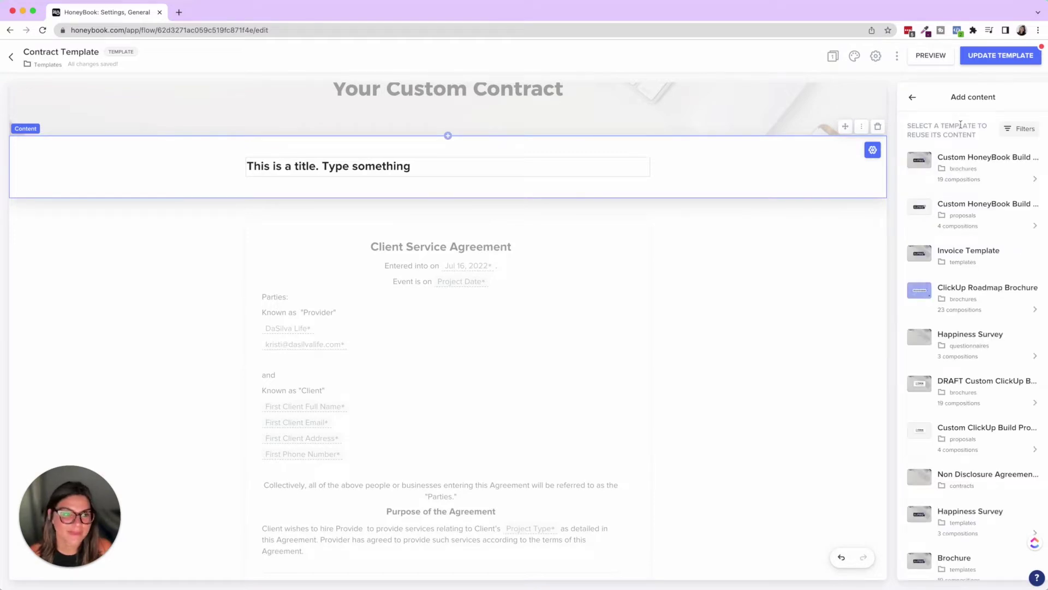
click(962, 257)
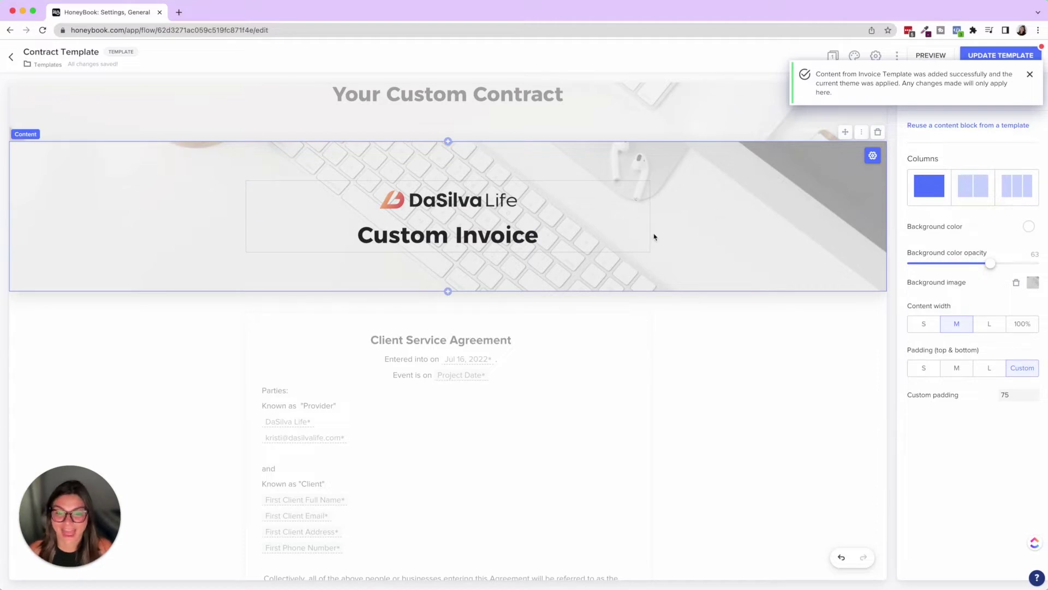
- Change the reused banner's heading to "Custom Contract" and delete that banner block from the page
scroll(654, 237, up, 2)
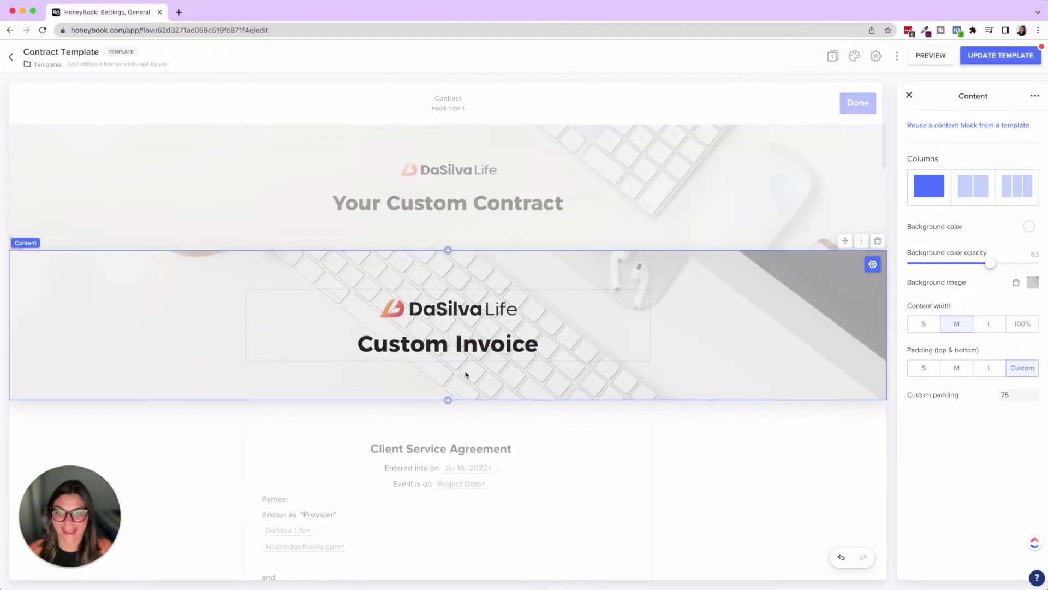
click(469, 343)
drag(566, 352, 457, 351)
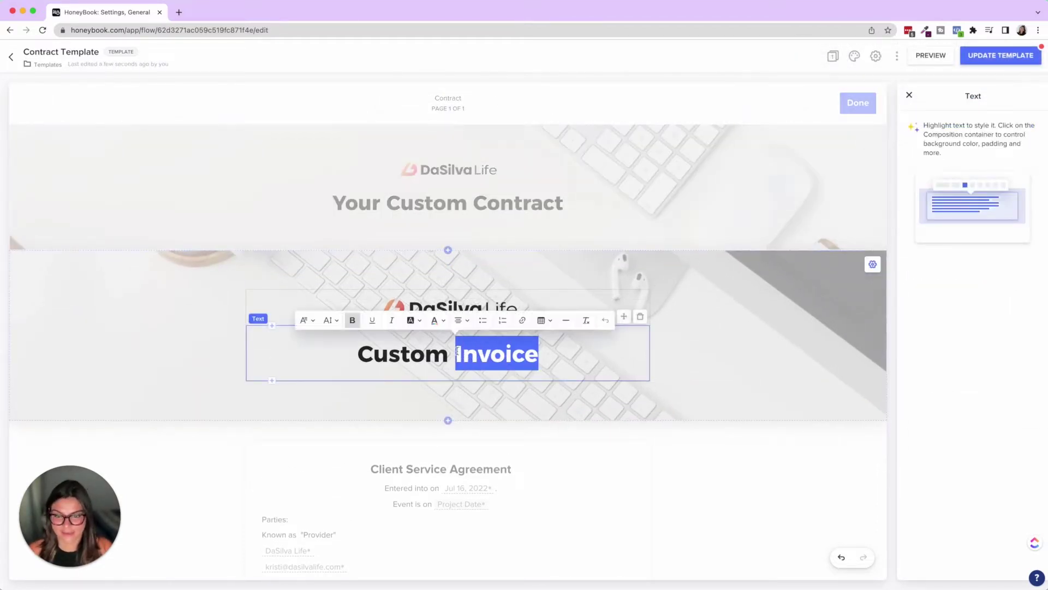
text(Contract)
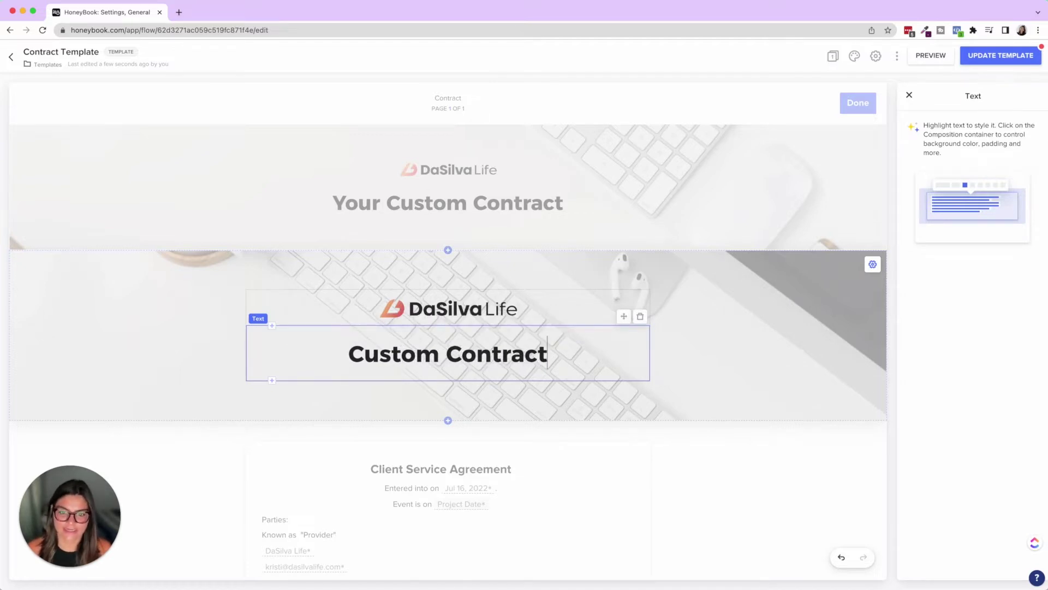
click(666, 339)
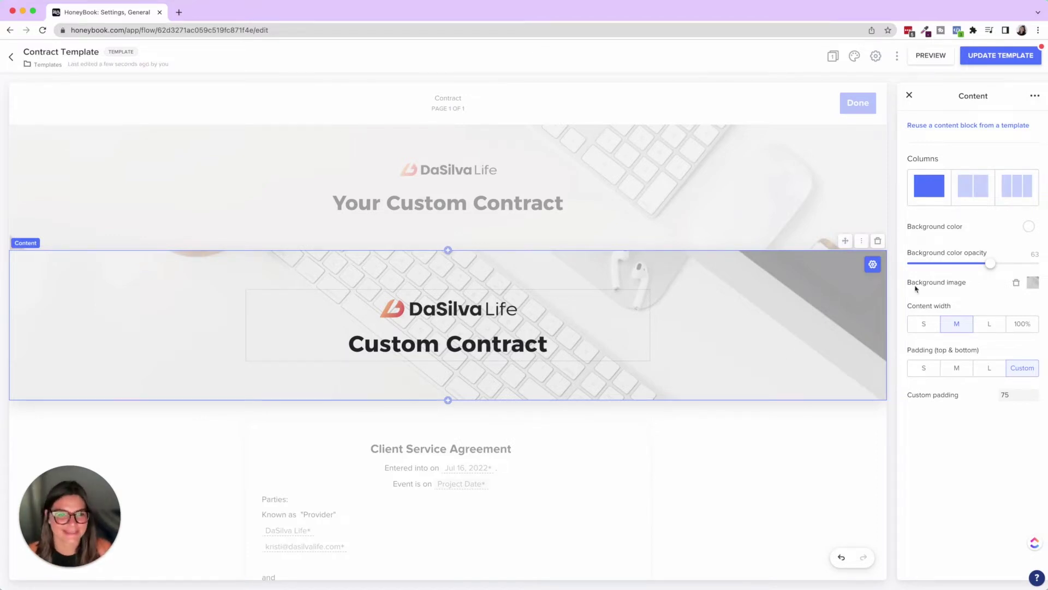
click(878, 241)
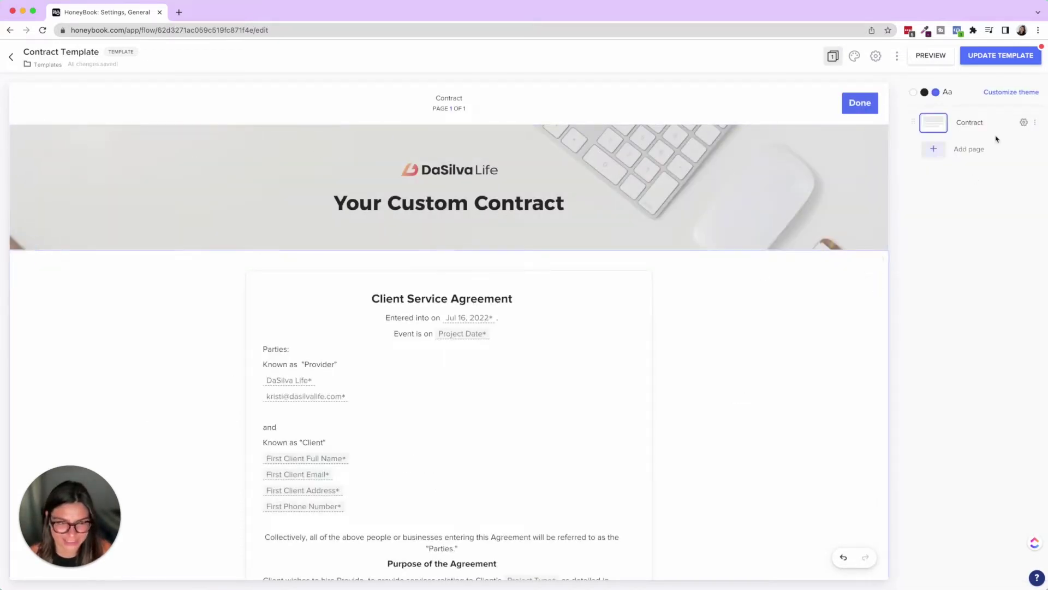
- Add a second page from blank and place an empty contract block on it
click(972, 149)
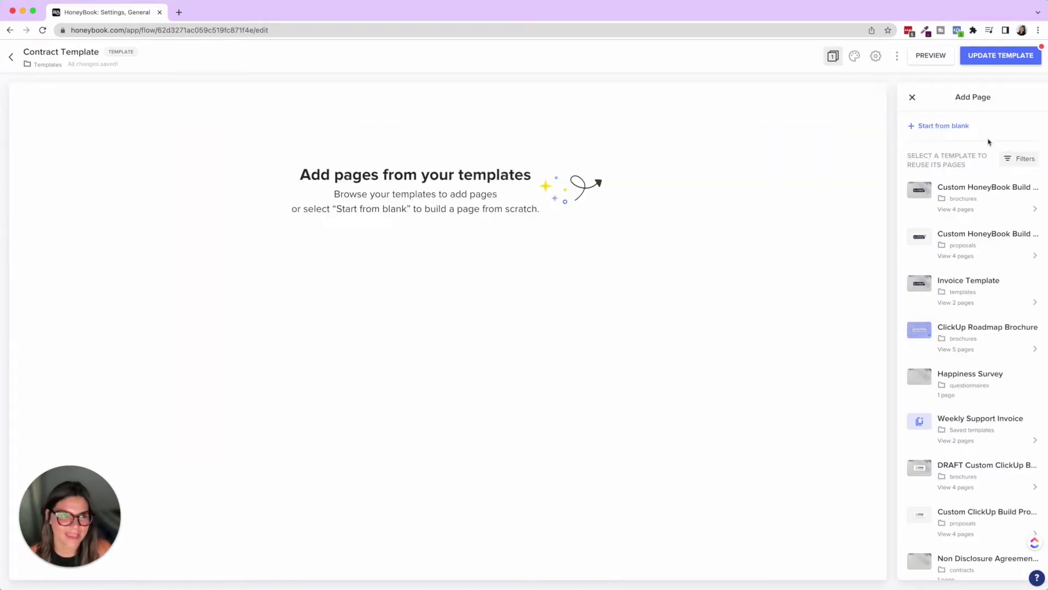
click(937, 129)
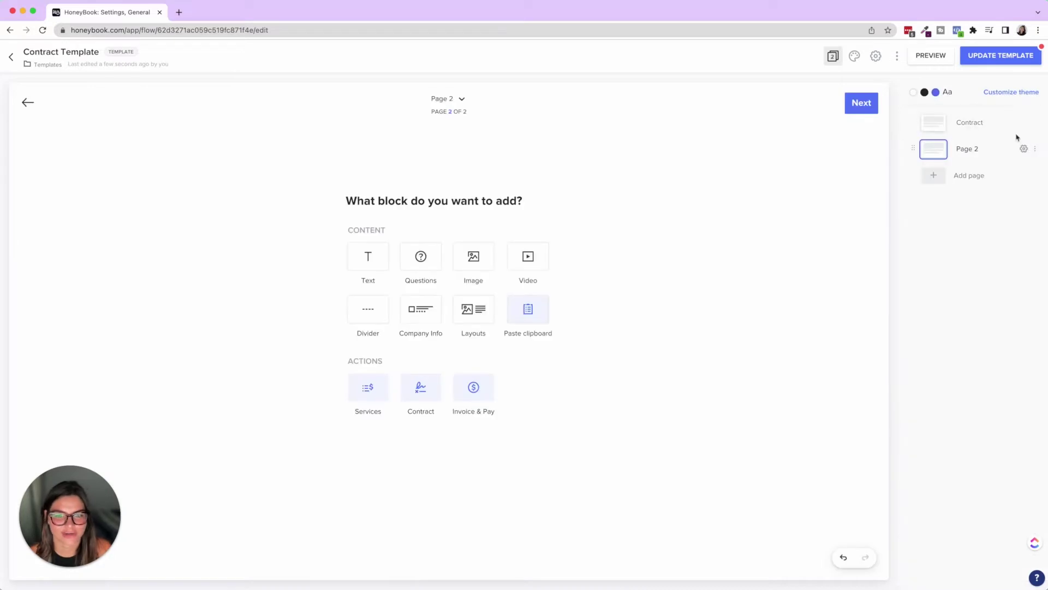
click(431, 395)
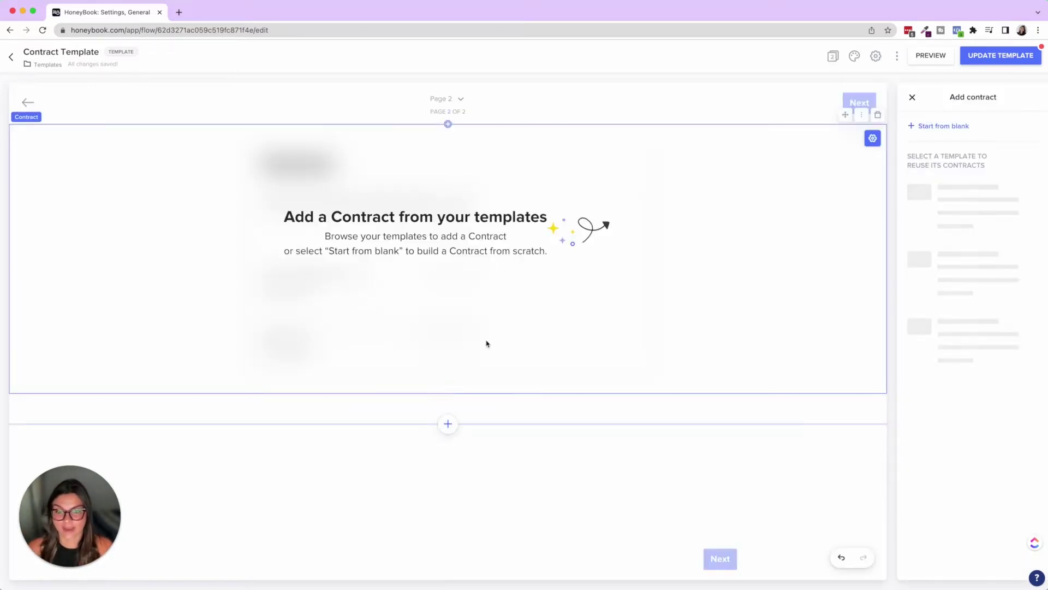
click(912, 98)
click(911, 99)
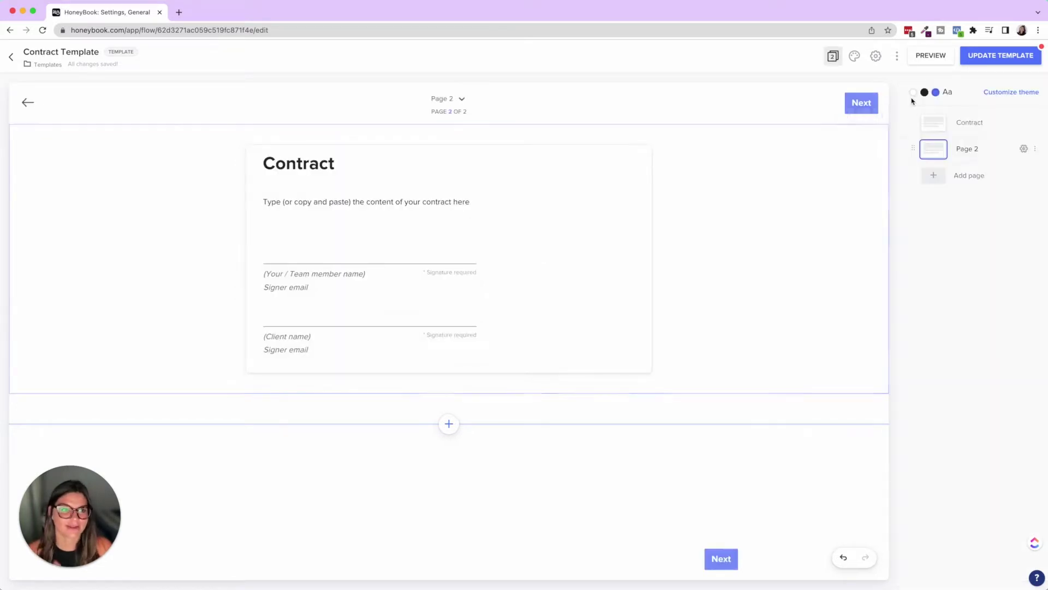
- Delete Page 2 from the template
click(1034, 148)
click(1001, 216)
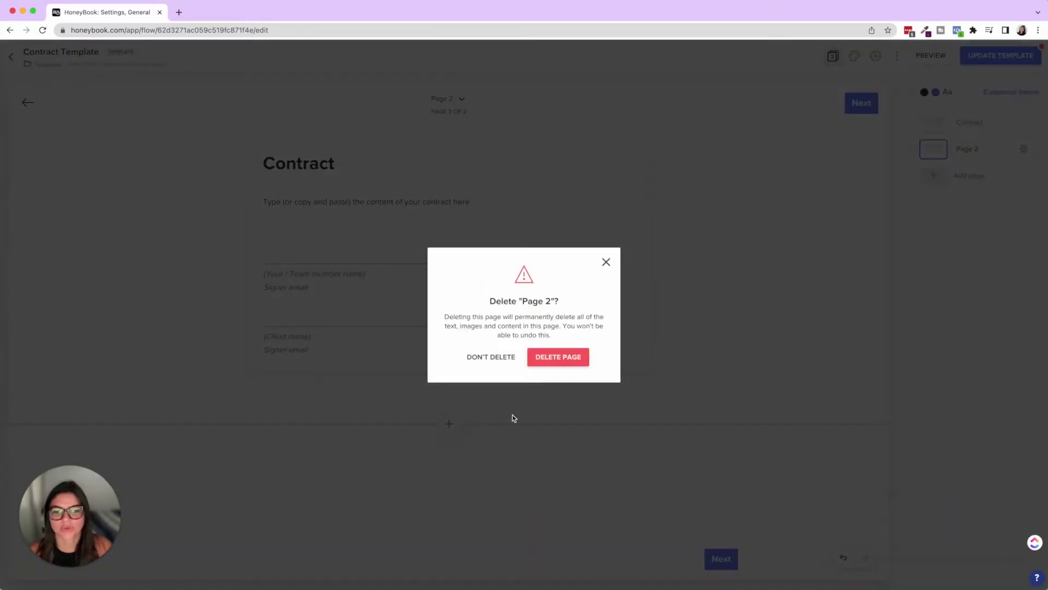
click(586, 355)
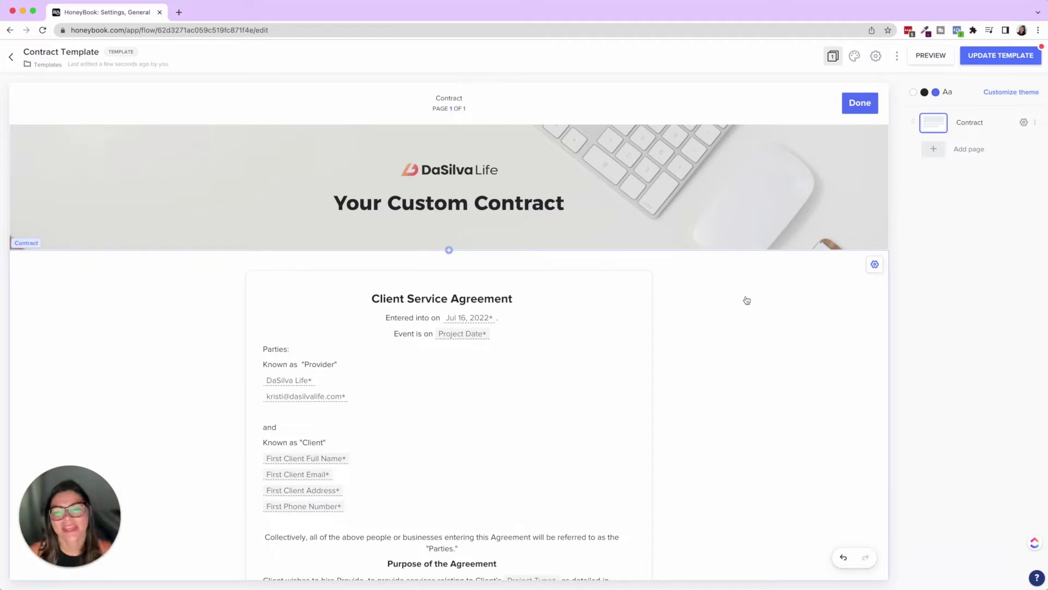
- View the file's theme customization options and close them without saving
click(856, 56)
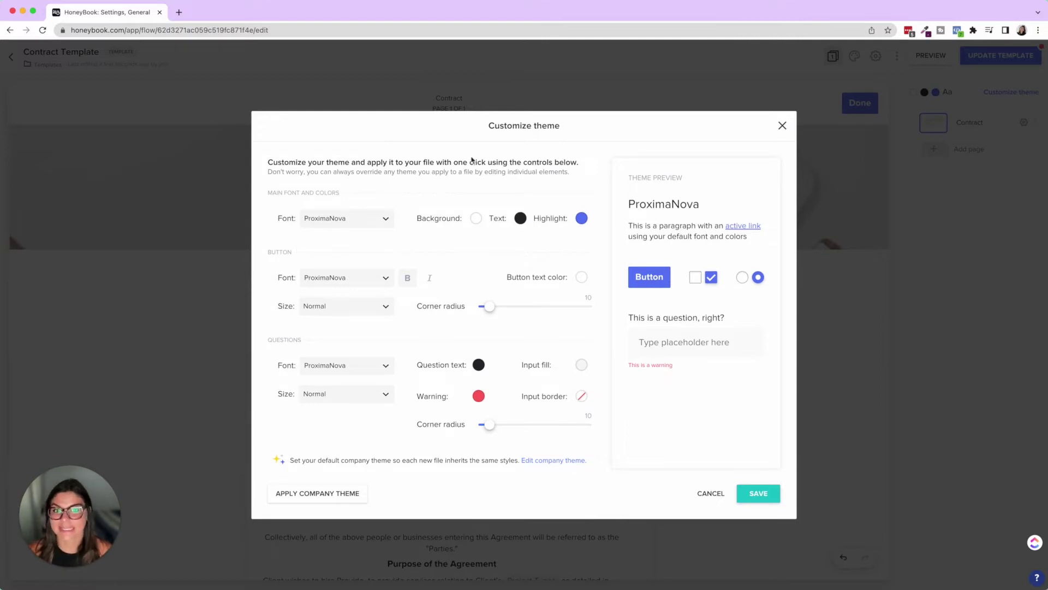
click(783, 125)
- Select the agreement's title and the two date lines below it and examine the available fonts
scroll(517, 395, down, 2)
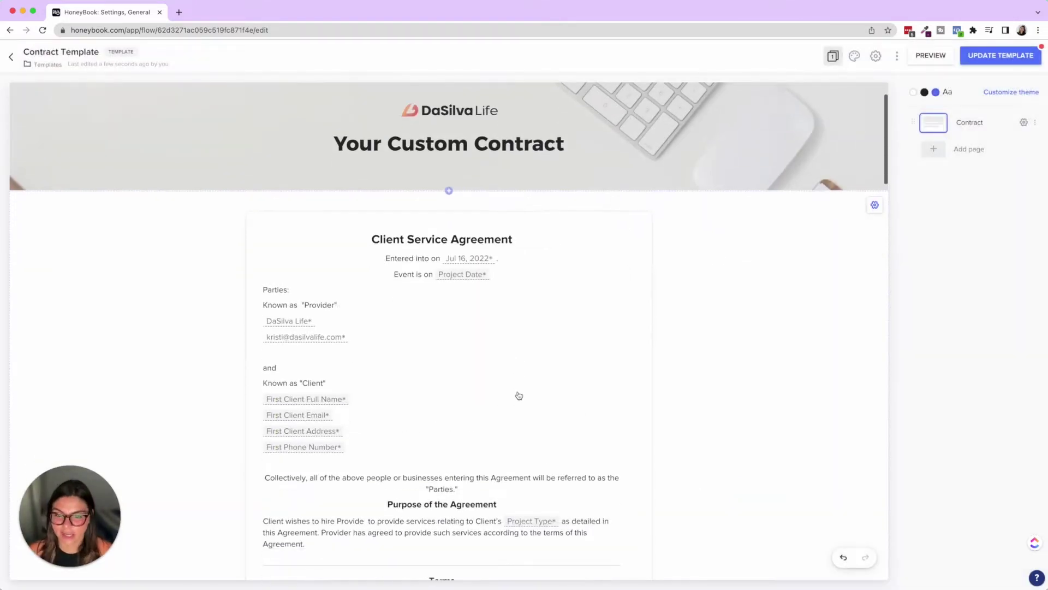
click(396, 244)
drag(373, 253, 532, 300)
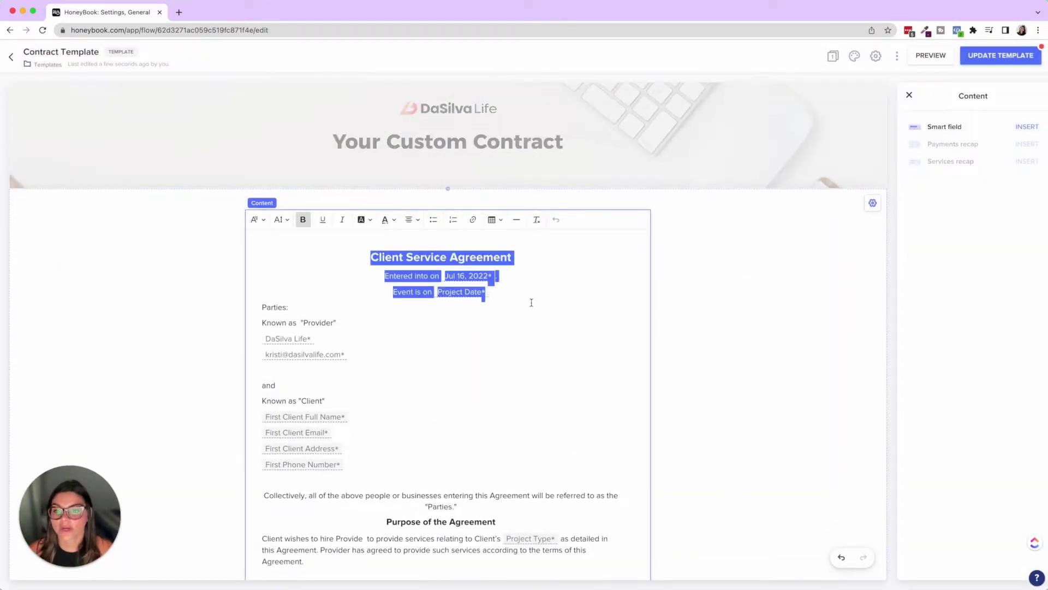
click(279, 220)
click(257, 219)
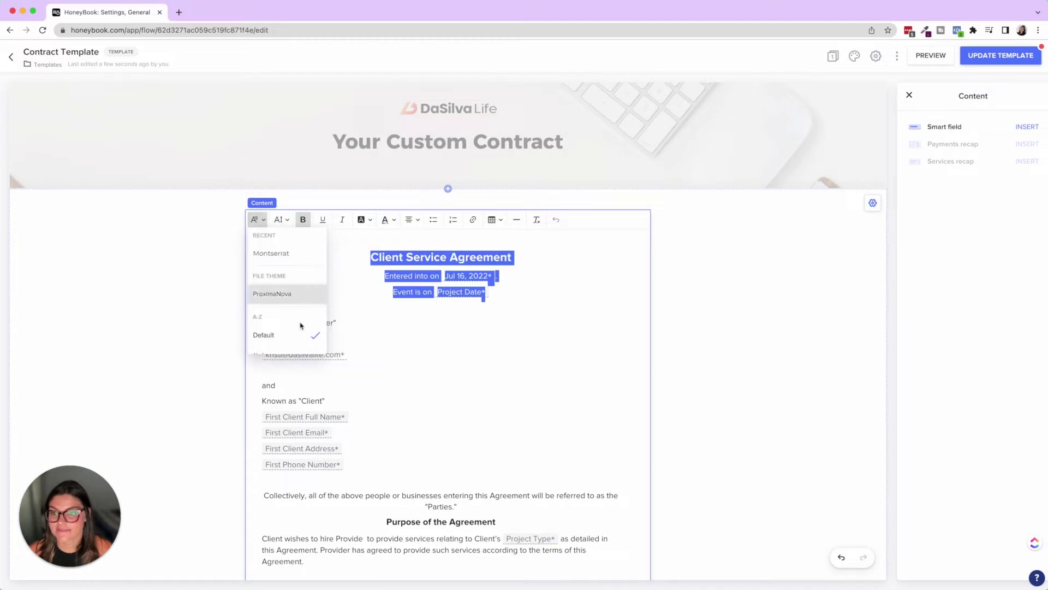
click(525, 271)
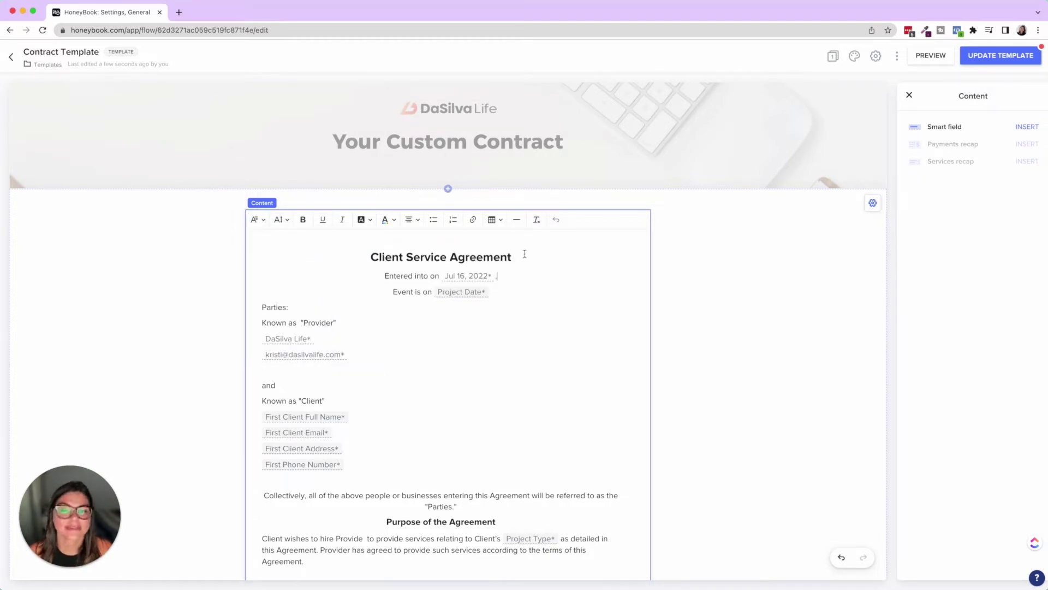
- Review the agreement's opening sections and examine the font and text size options for the "Client Service Agreement" title
scroll(528, 254, down, 3)
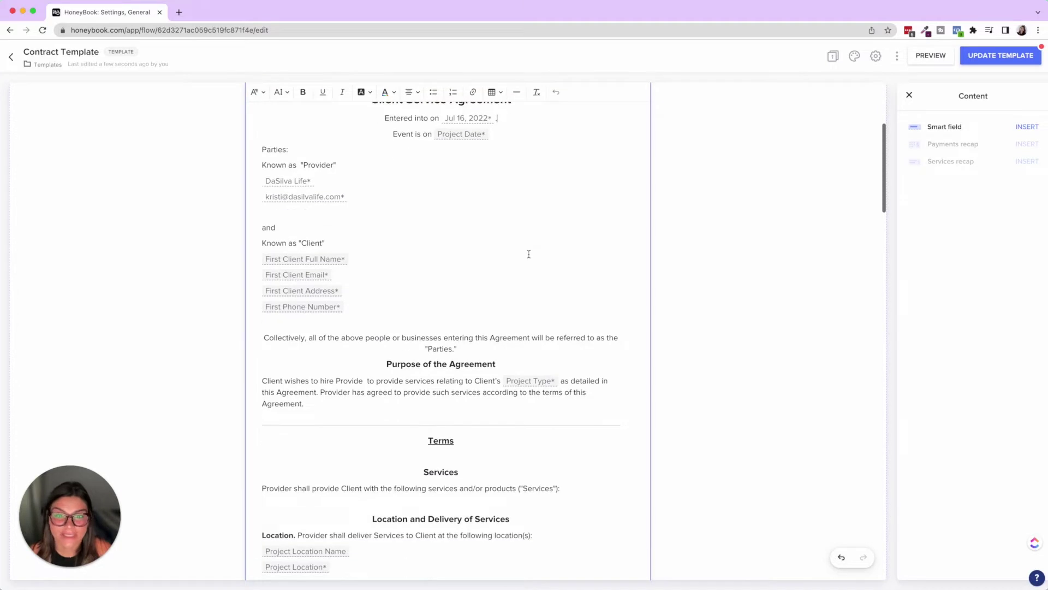
scroll(529, 253, up, 3)
scroll(529, 253, down, 5)
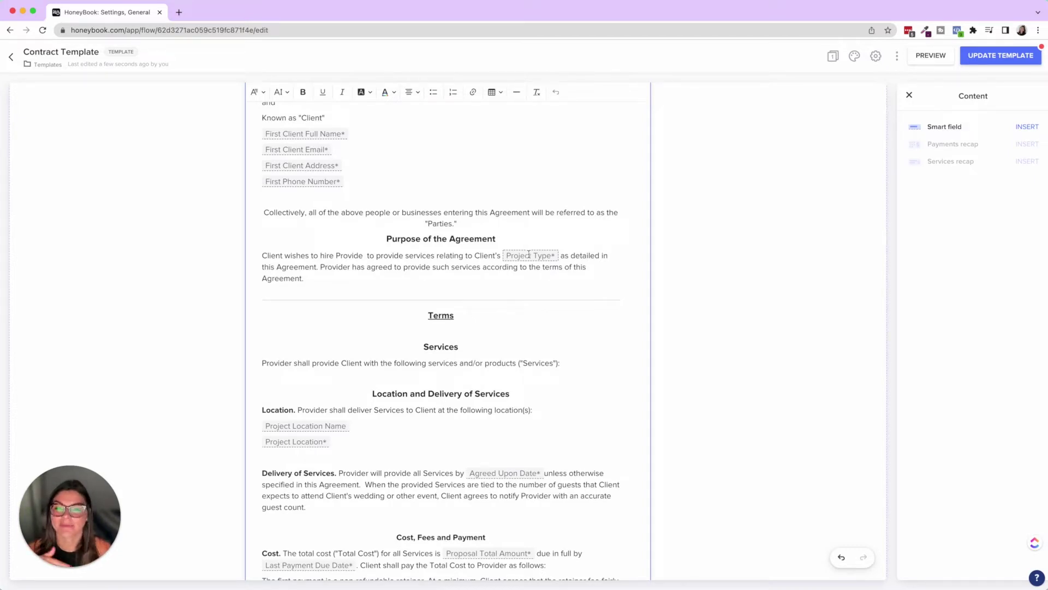
scroll(527, 255, up, 5)
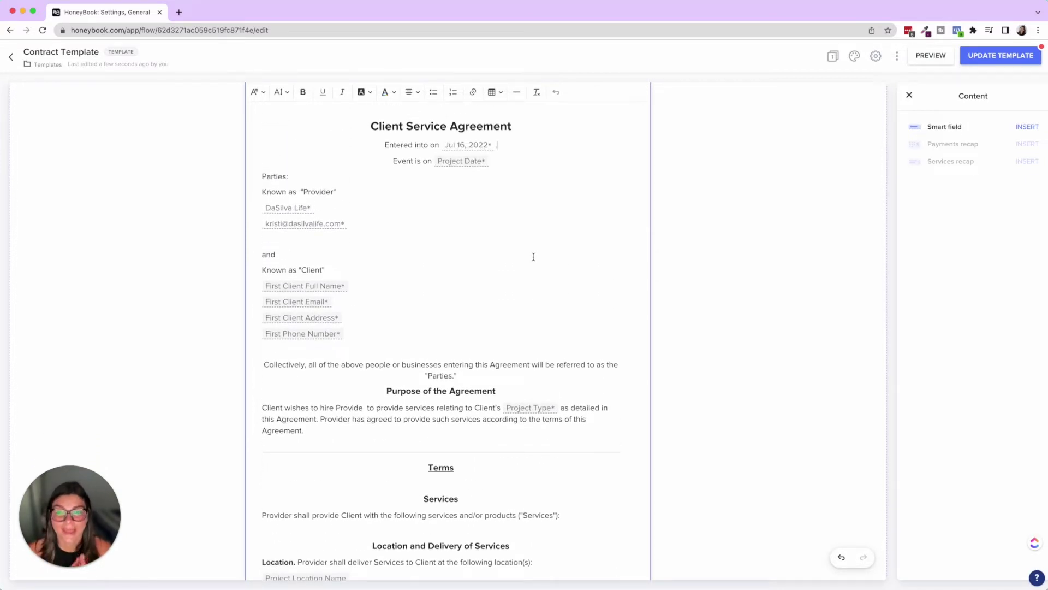
scroll(534, 256, up, 5)
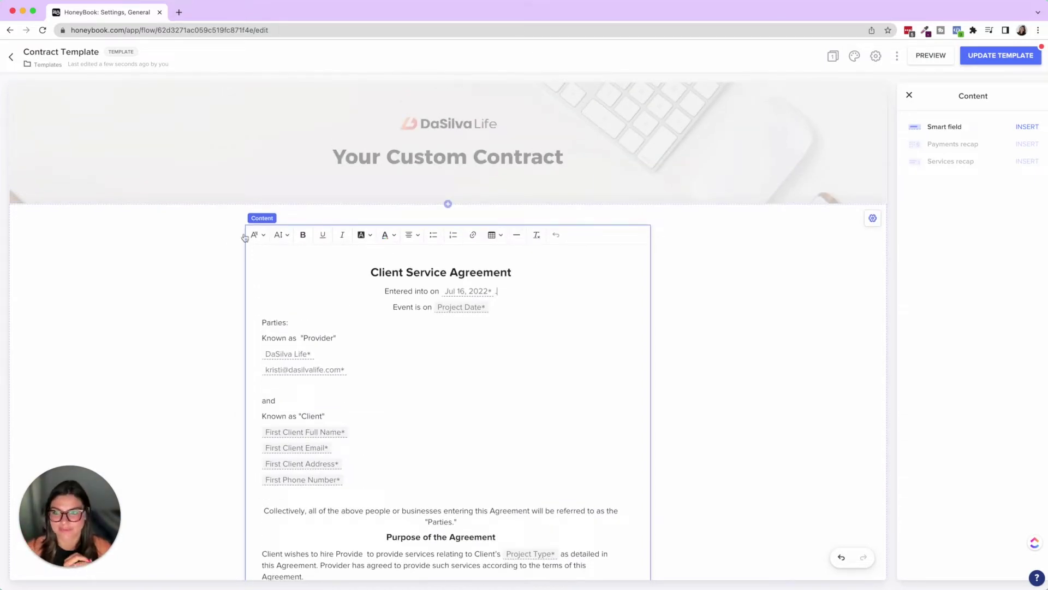
click(517, 274)
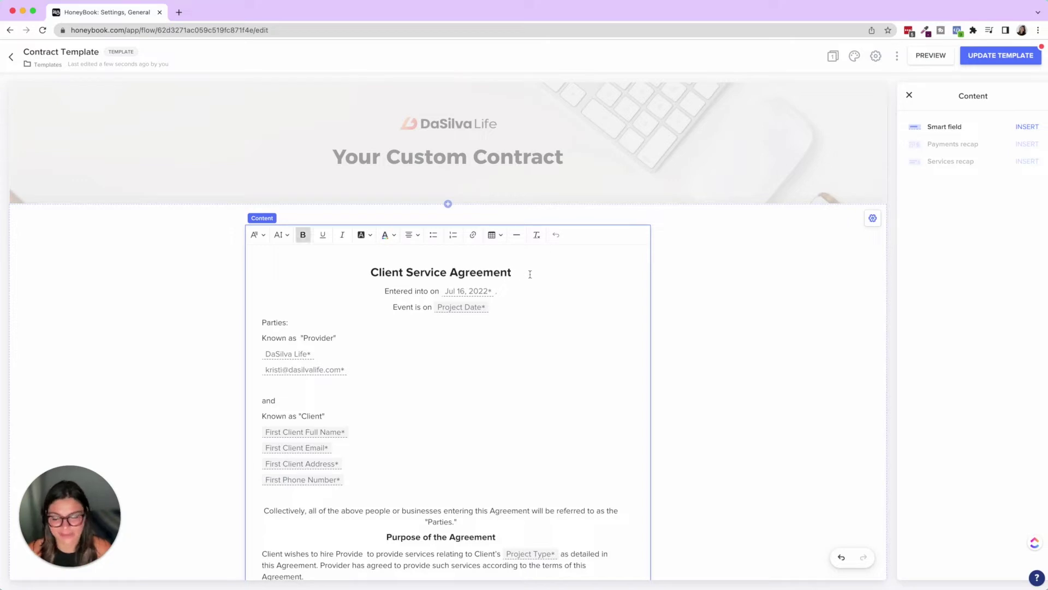
drag(550, 272, 296, 270)
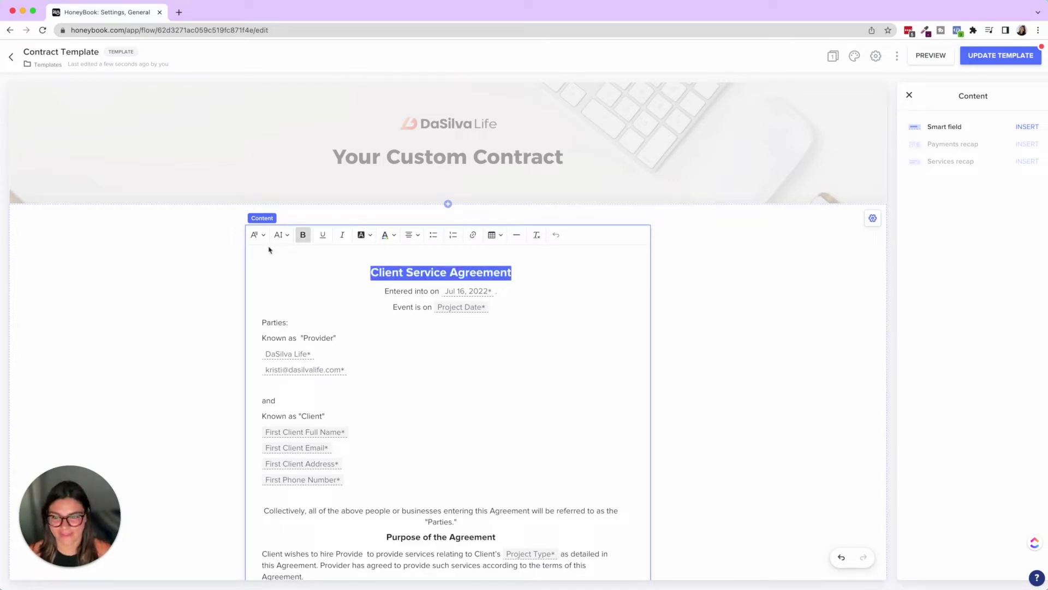
click(255, 235)
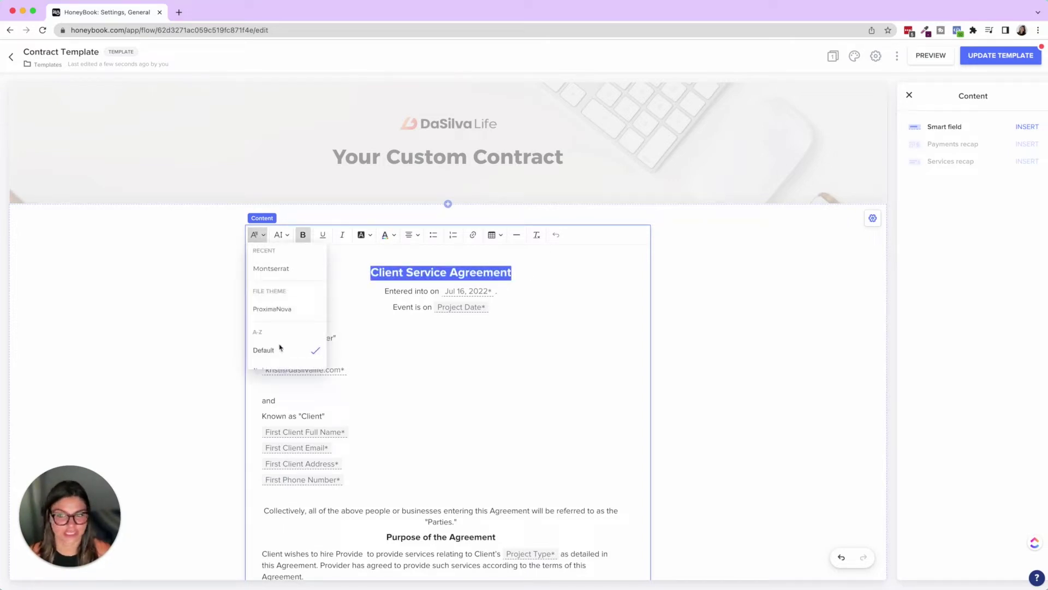
click(281, 236)
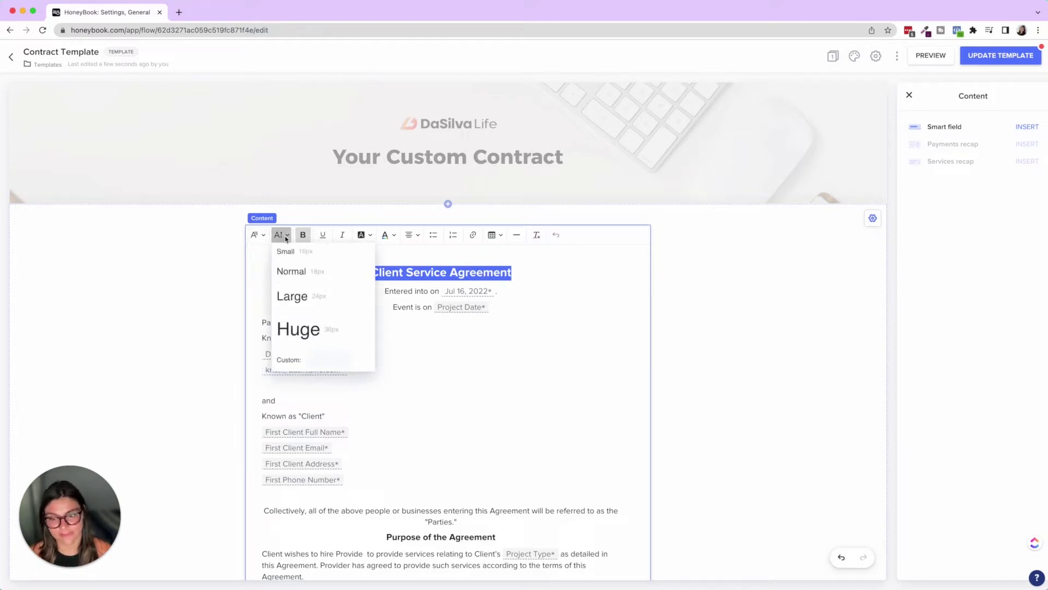
- Toggle bold off and back on for the agreement title, and italic on and back off
click(302, 236)
click(302, 236)
click(343, 236)
click(342, 235)
- Apply a purple highlight to the "Client Service Agreement" title and undo it
click(371, 236)
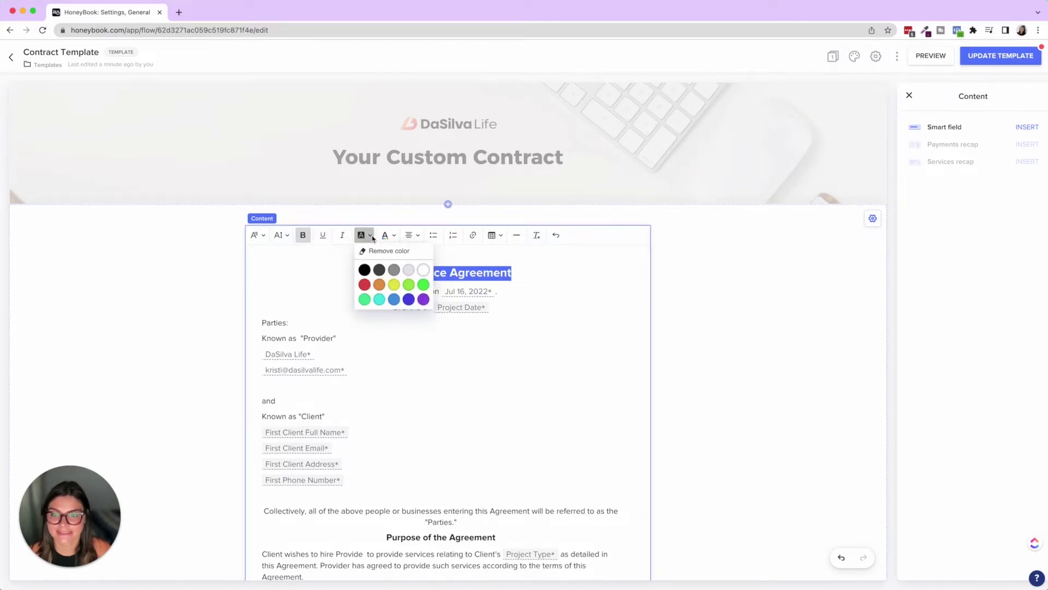
click(515, 271)
click(515, 269)
scroll(832, 552, up, 1)
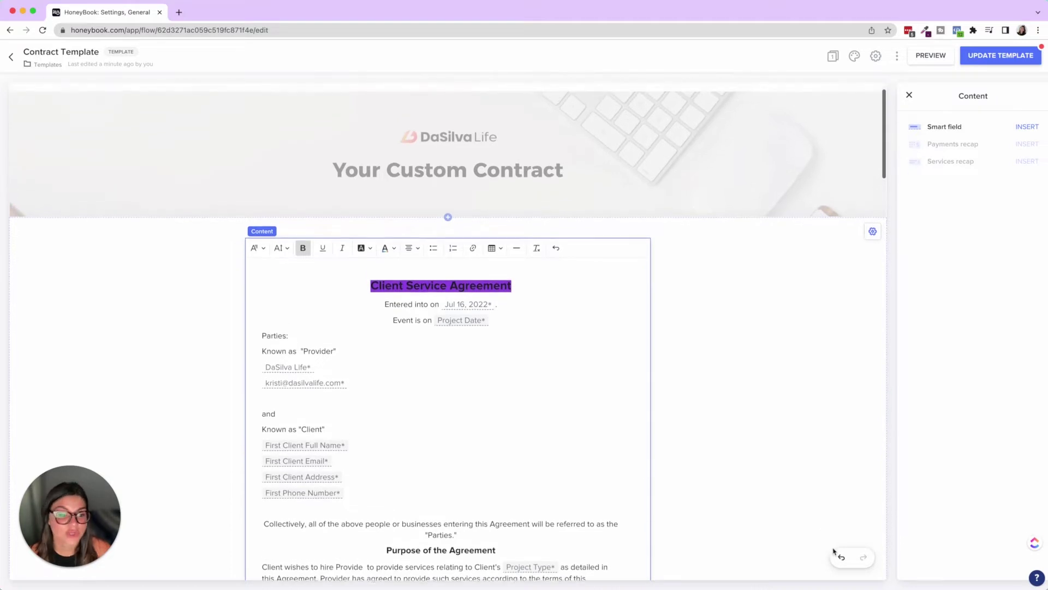
click(841, 557)
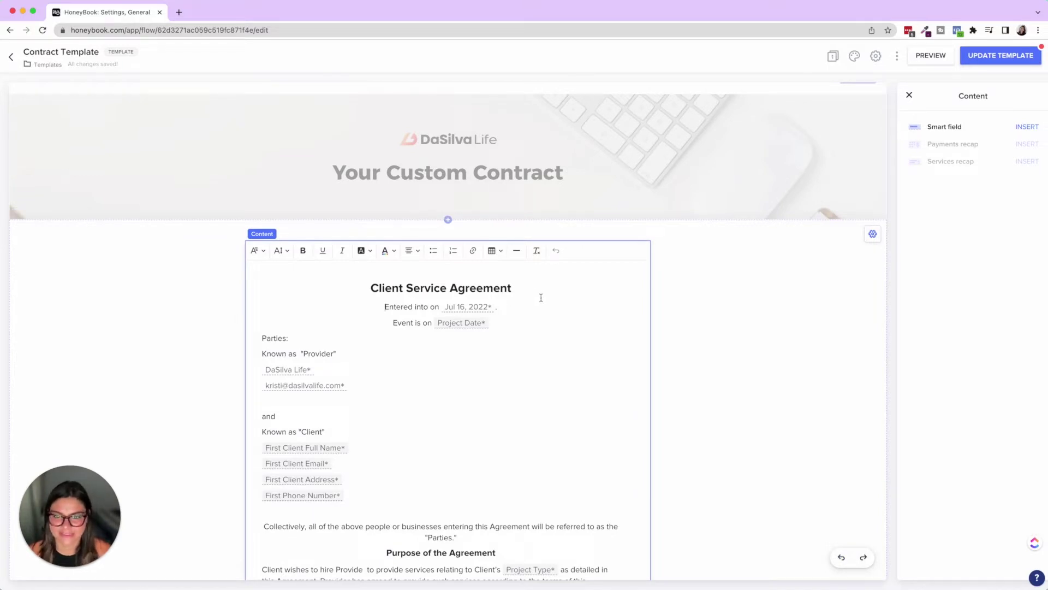
- Examine the text color and alignment options for the "Client Service Agreement" title
drag(541, 297, 358, 262)
click(388, 250)
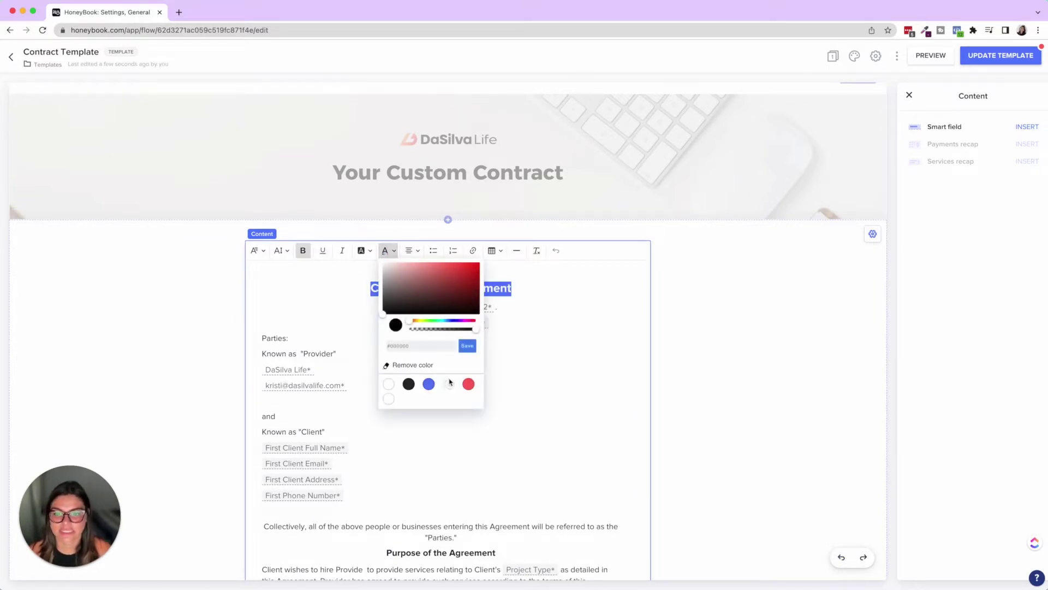
click(538, 291)
click(411, 250)
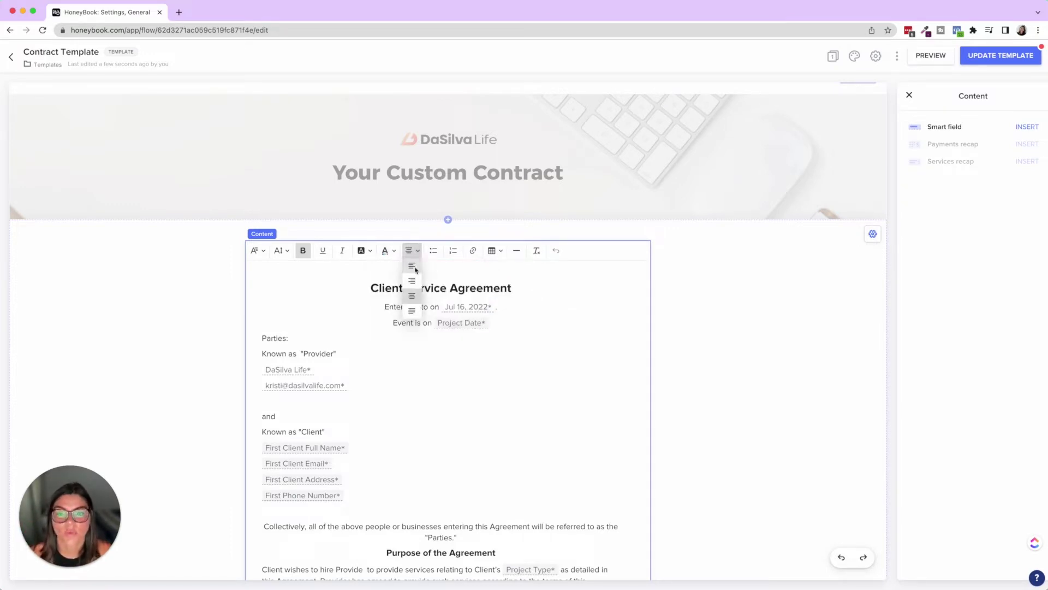
click(545, 283)
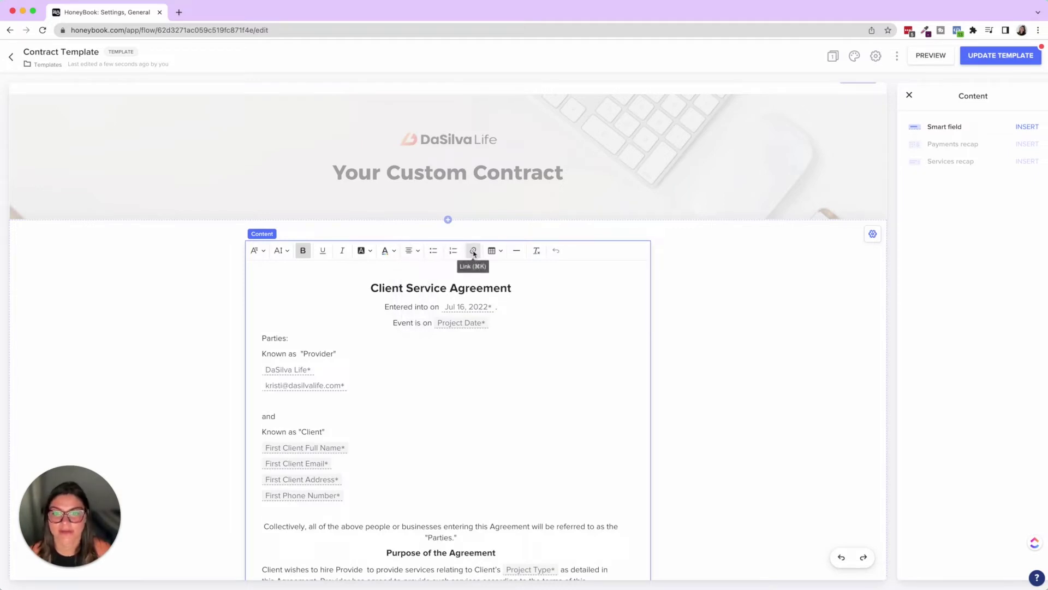
- Insert a table with three columns and two rows above the "and" line and enter sample text in its upper middle cell
click(497, 256)
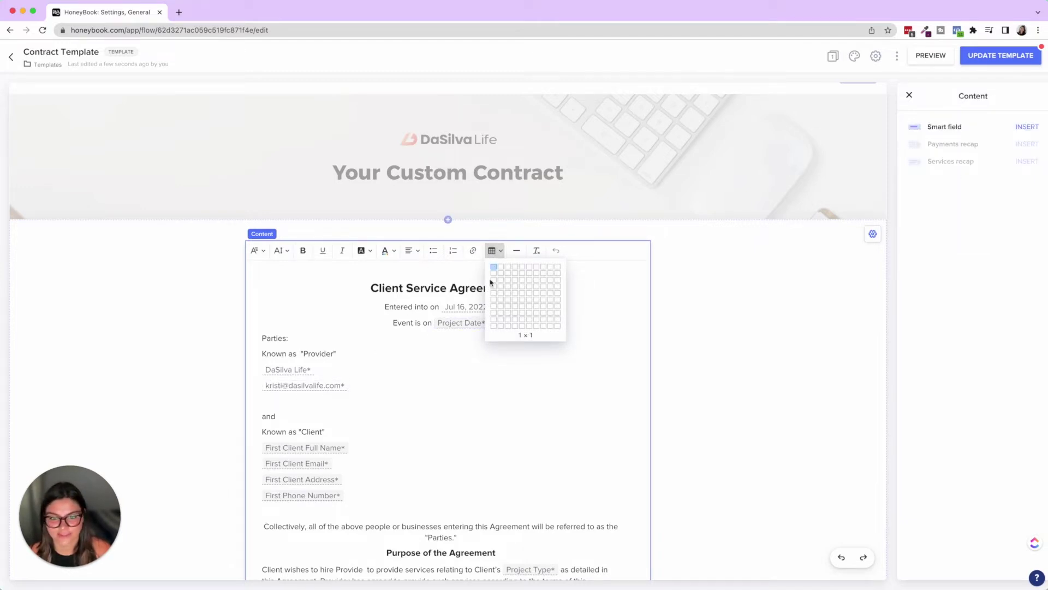
click(508, 273)
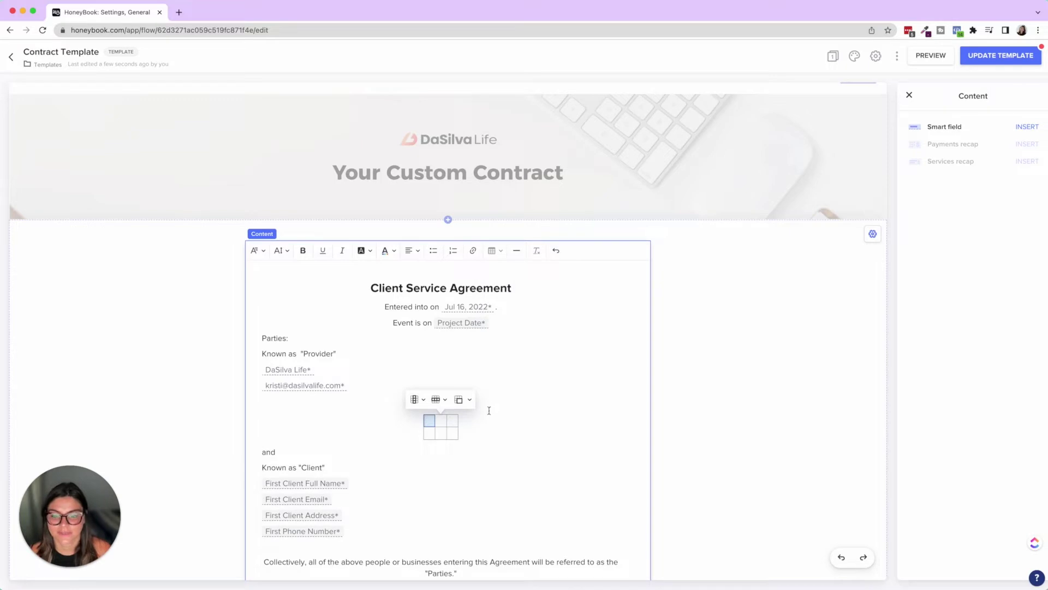
text(hmbxfvmnbxnmvbx.m)
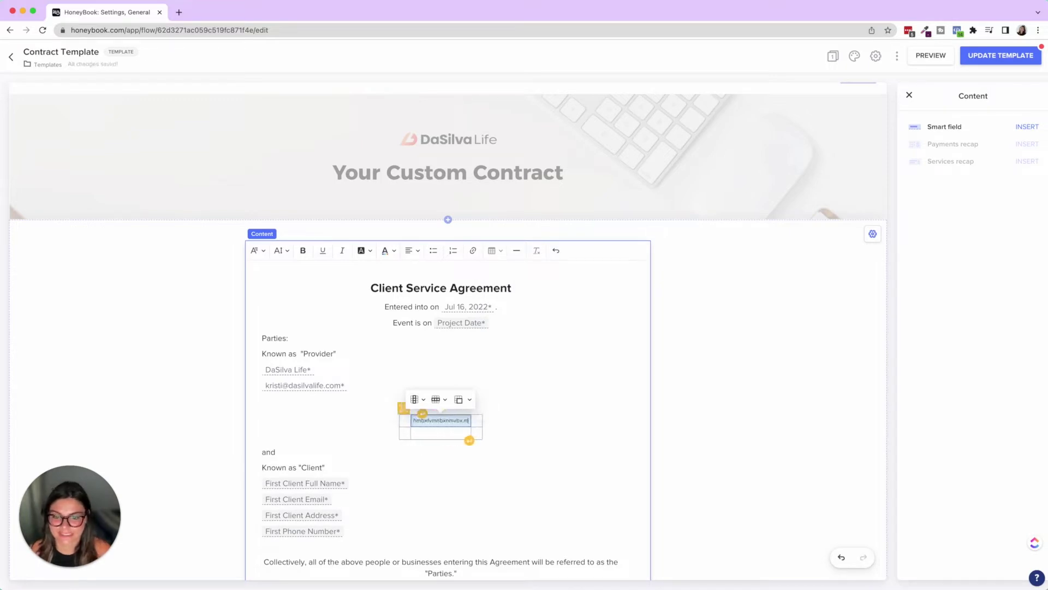
text(nb)
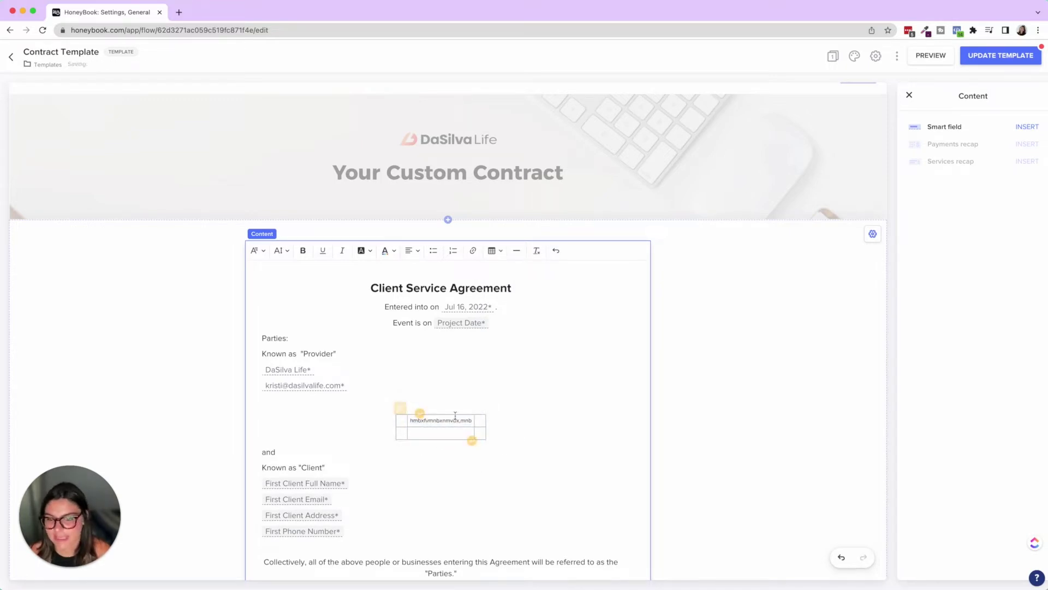
- Examine the merge and split options for the table's lower middle cell
click(440, 433)
click(469, 399)
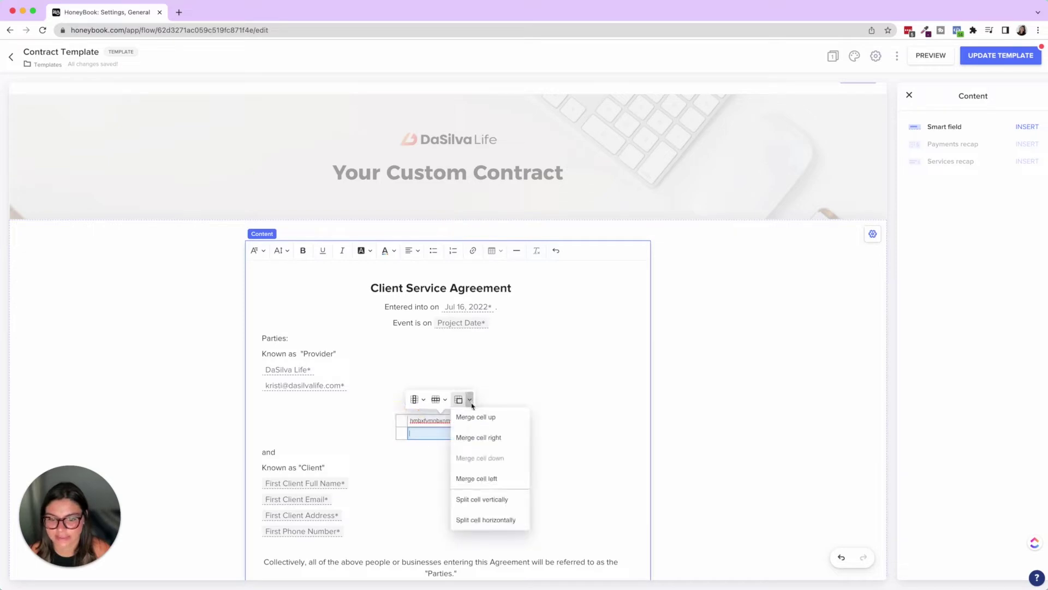
click(520, 391)
- Delete the sample table above the "and" line
drag(422, 457, 270, 449)
click(265, 448)
key(BackSpace)
key(BackSpace)
key(BackSpace)
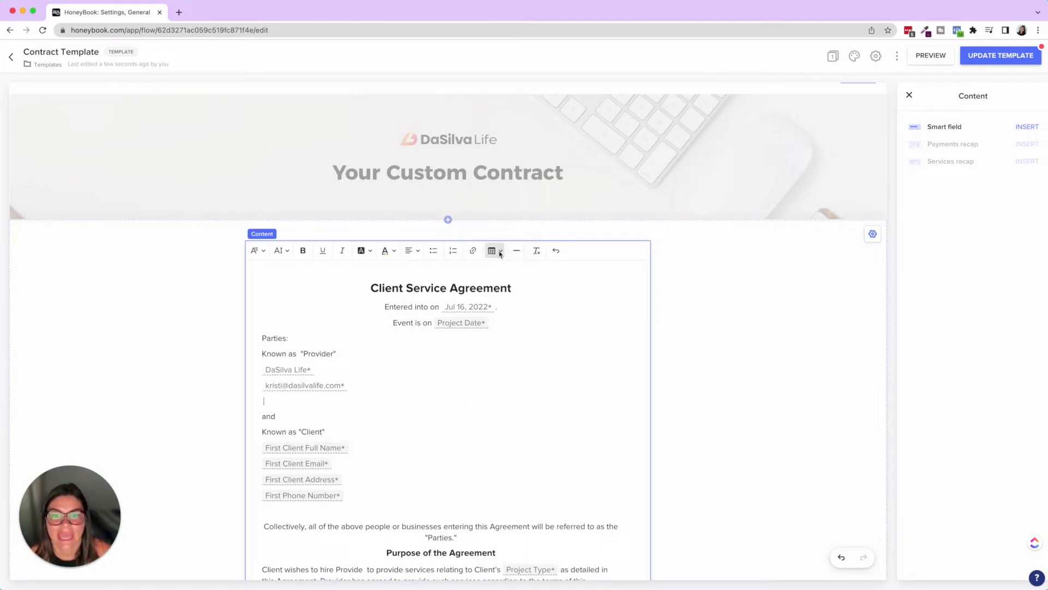
- Insert a horizontal line below the client's phone number field, and undo the line and the table edits
click(352, 506)
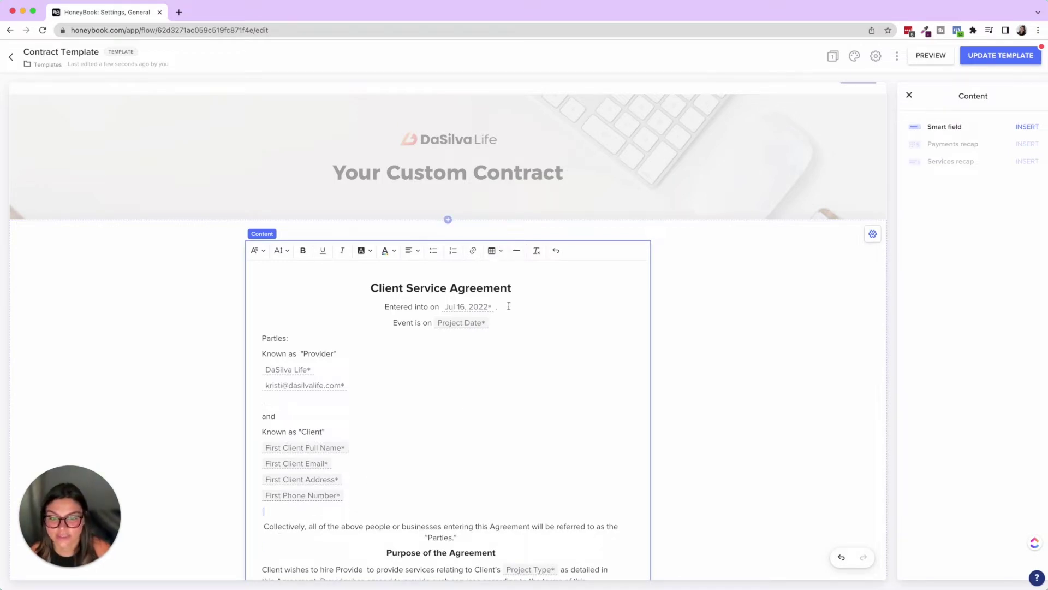
click(517, 250)
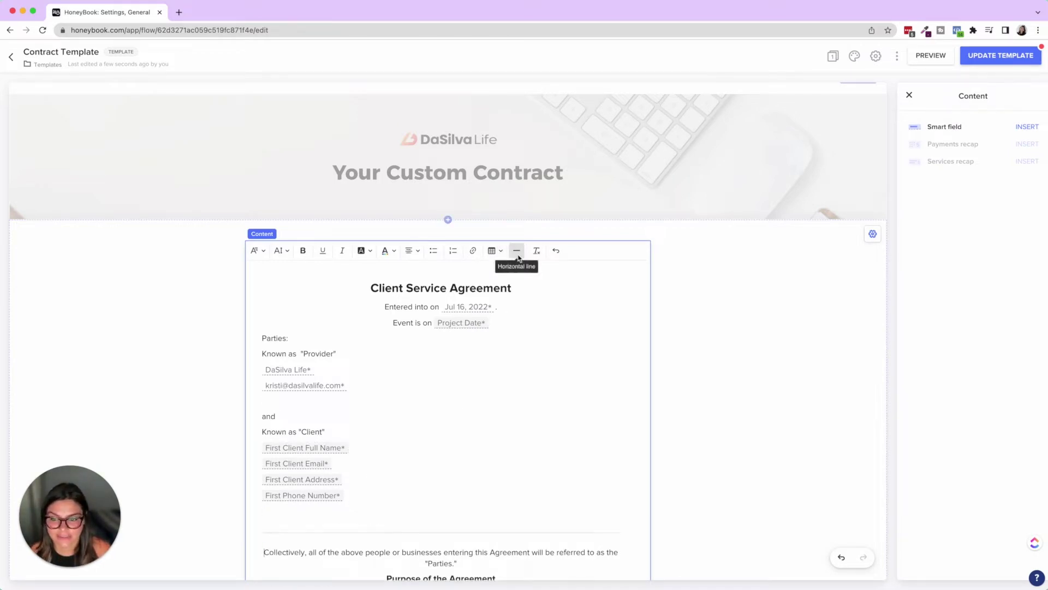
click(839, 560)
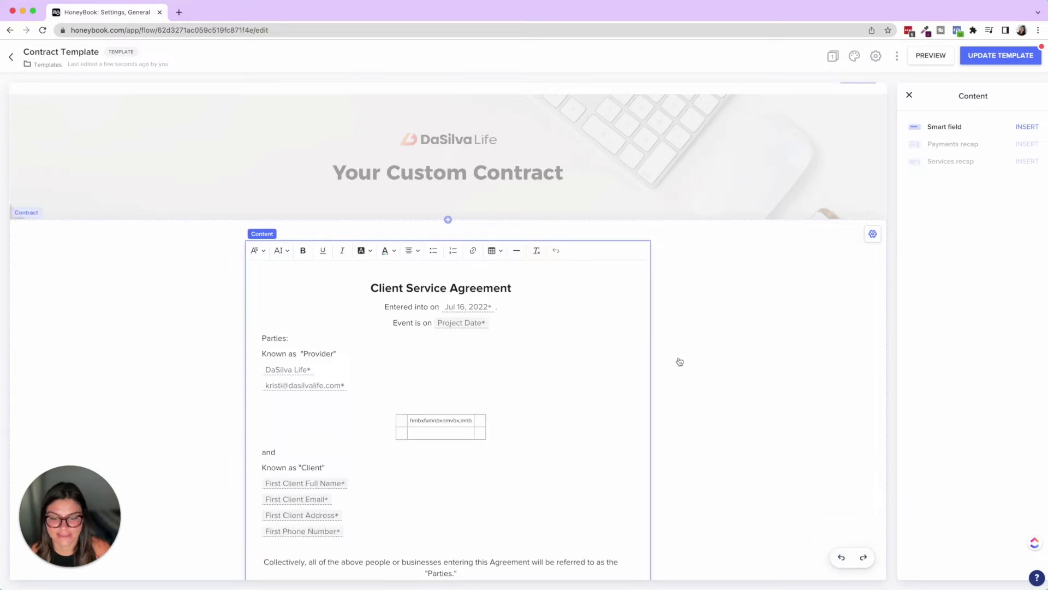
click(841, 557)
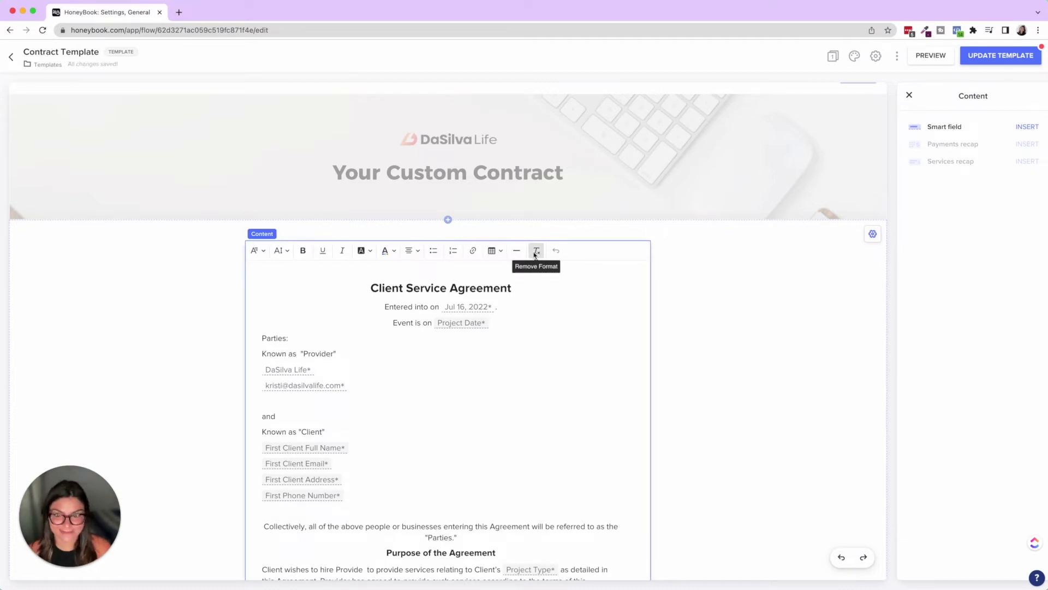
- Examine the smart field settings of the project date, agreement date, company name and company email, and highlight the word "Provider"
scroll(541, 276, down, 2)
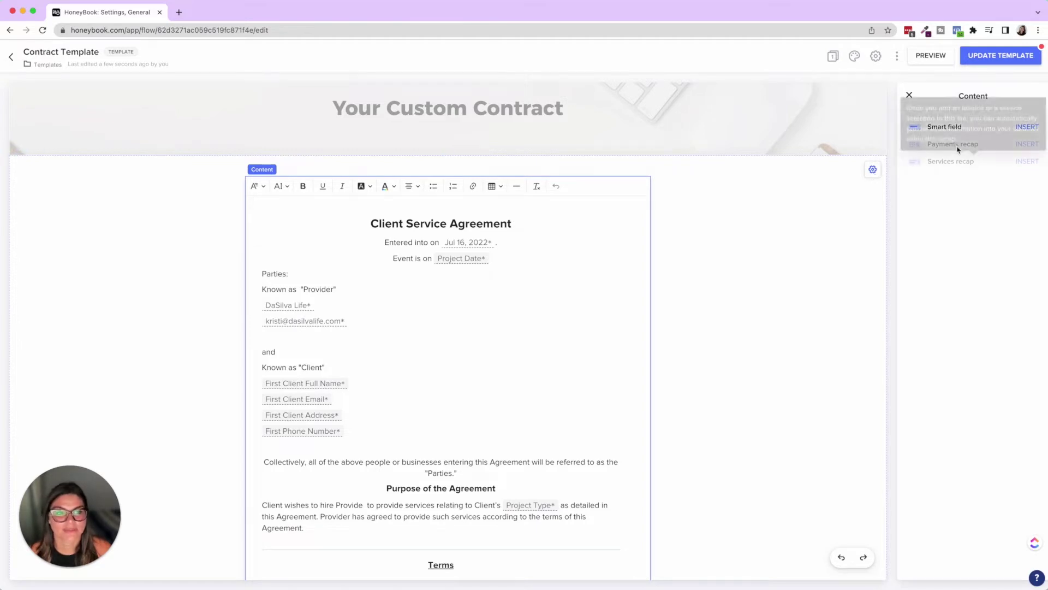
click(309, 320)
click(288, 304)
click(477, 259)
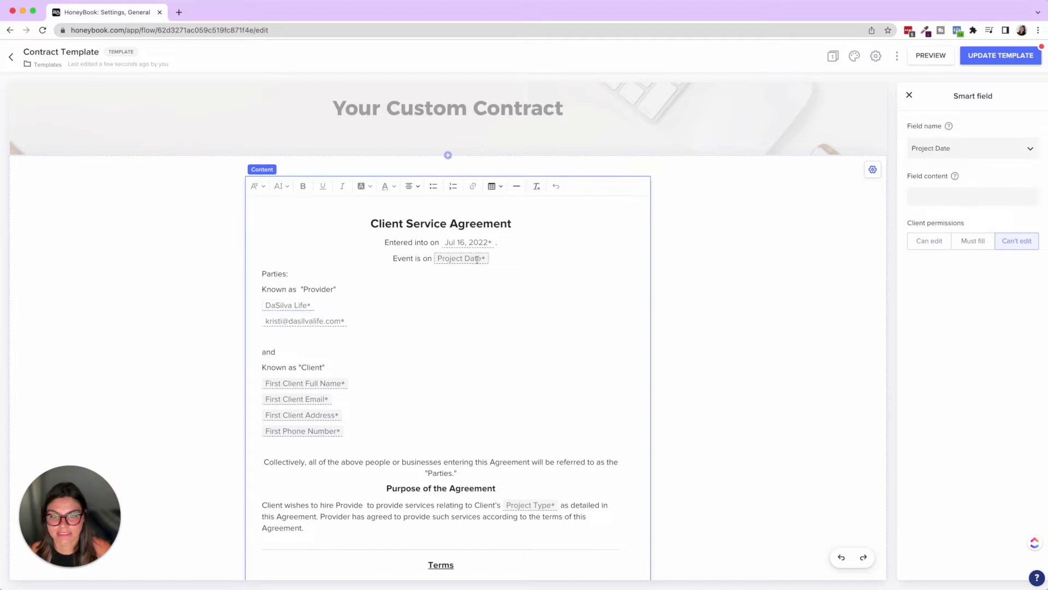
click(468, 242)
click(302, 307)
click(309, 321)
click(355, 322)
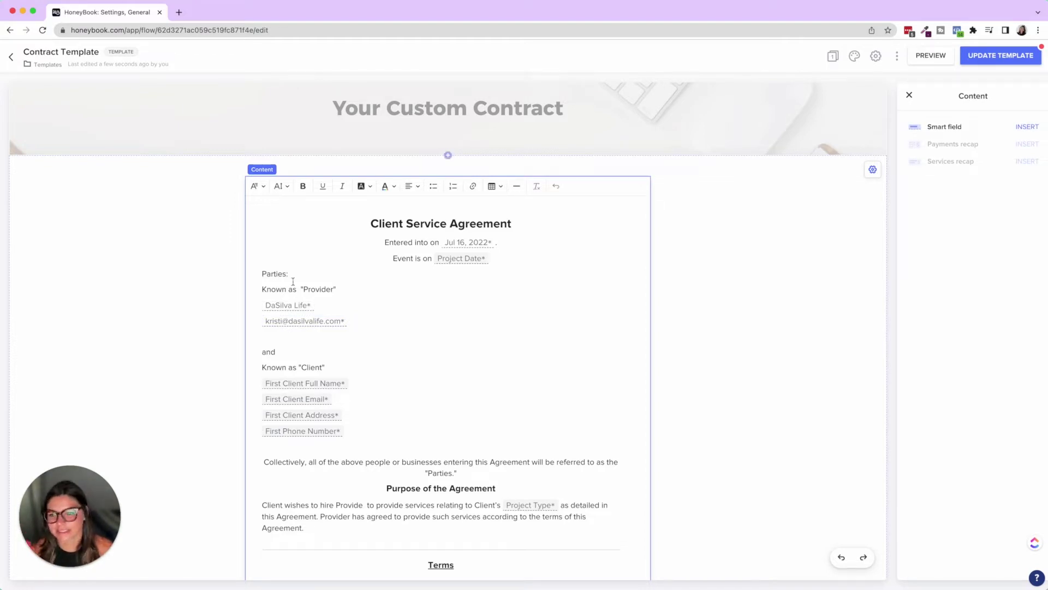
drag(304, 289, 375, 286)
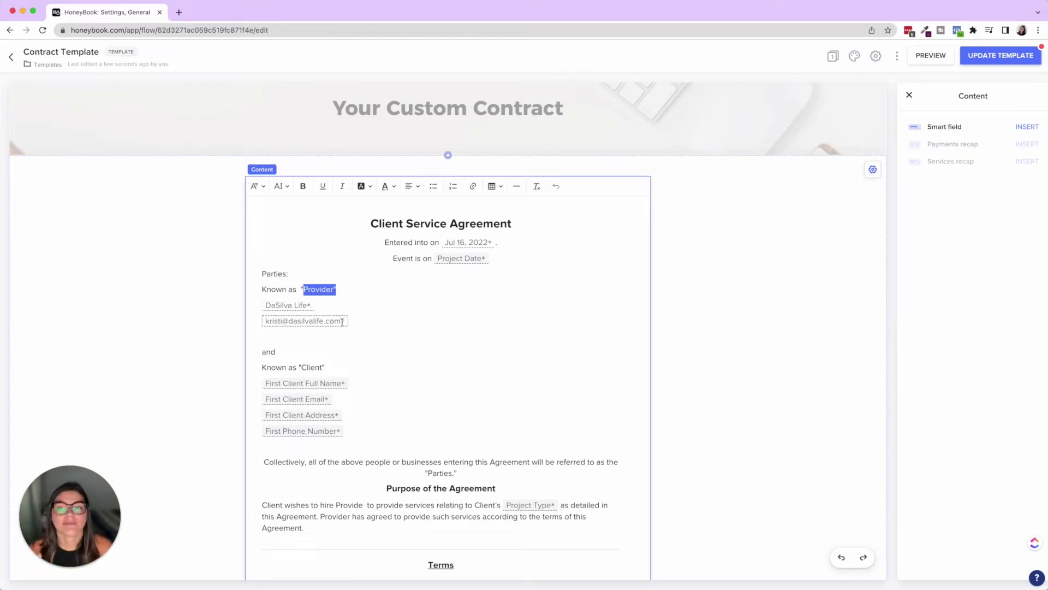
- Insert a Company Address smart field on a new line below the provider's email
click(377, 321)
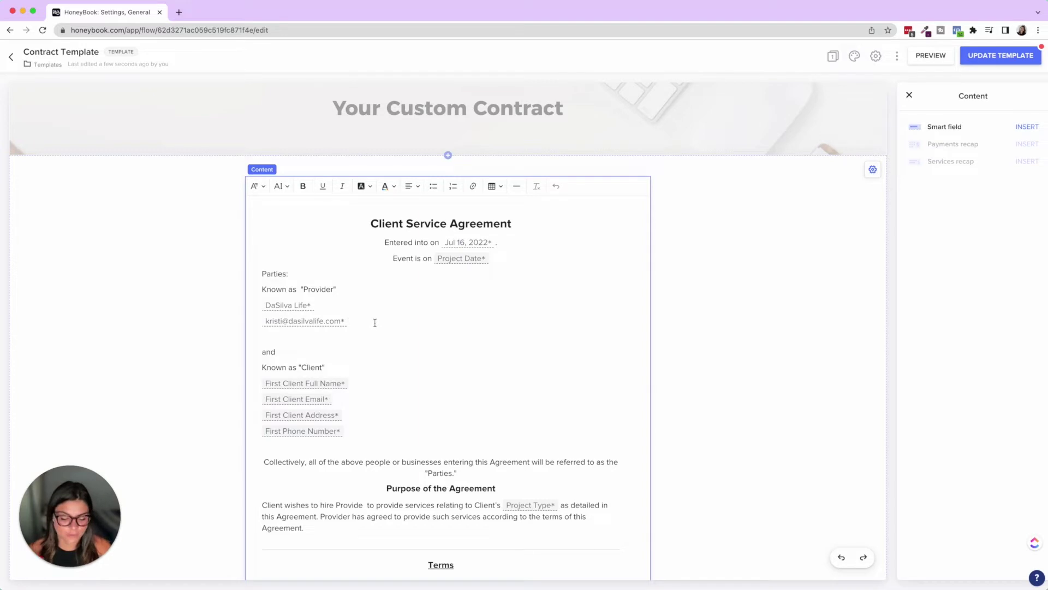
key(Return)
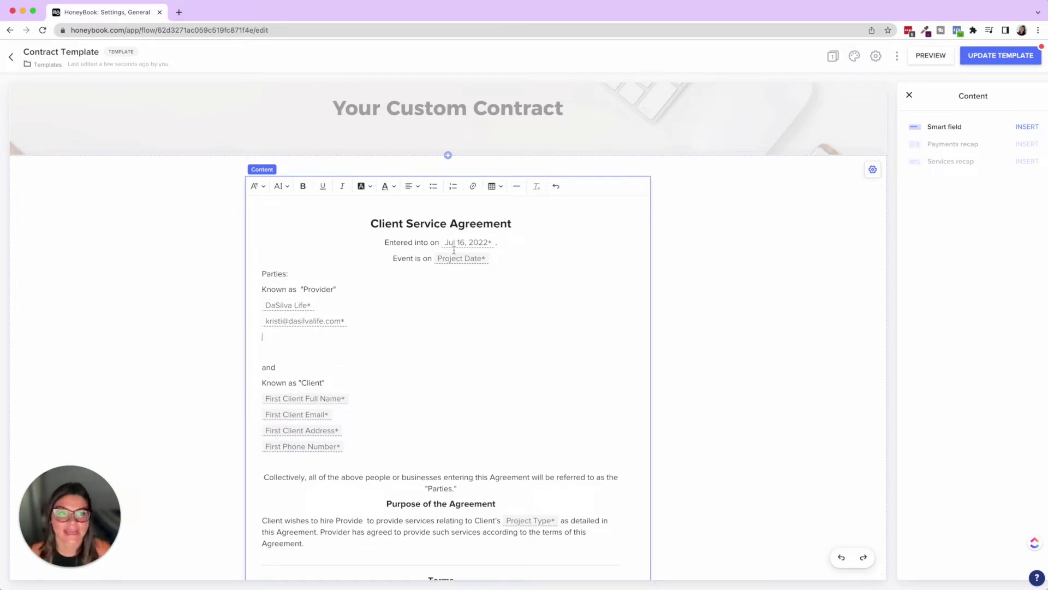
click(1027, 127)
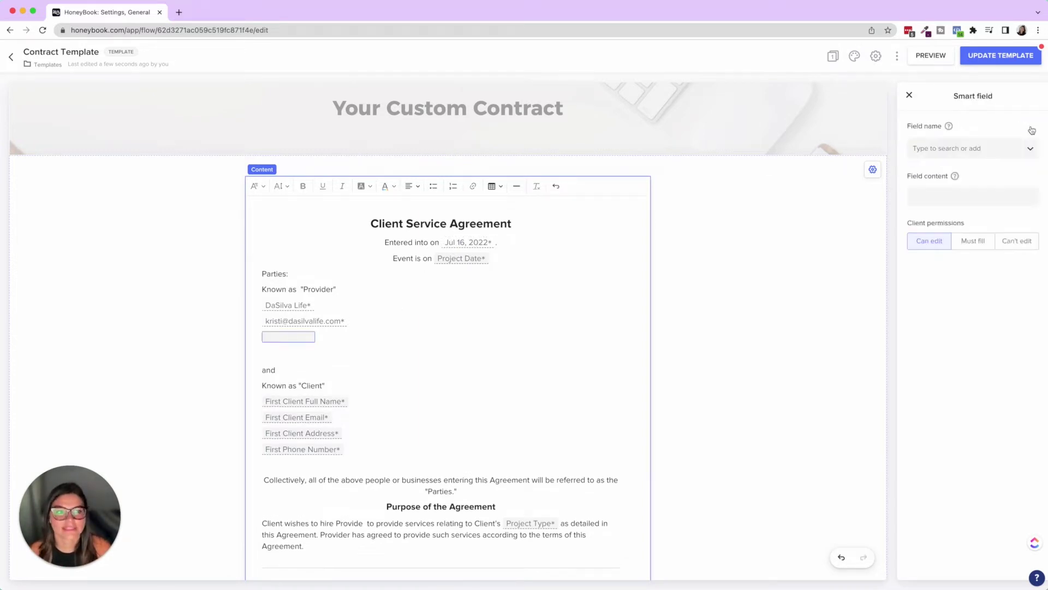
click(993, 153)
text(Comp)
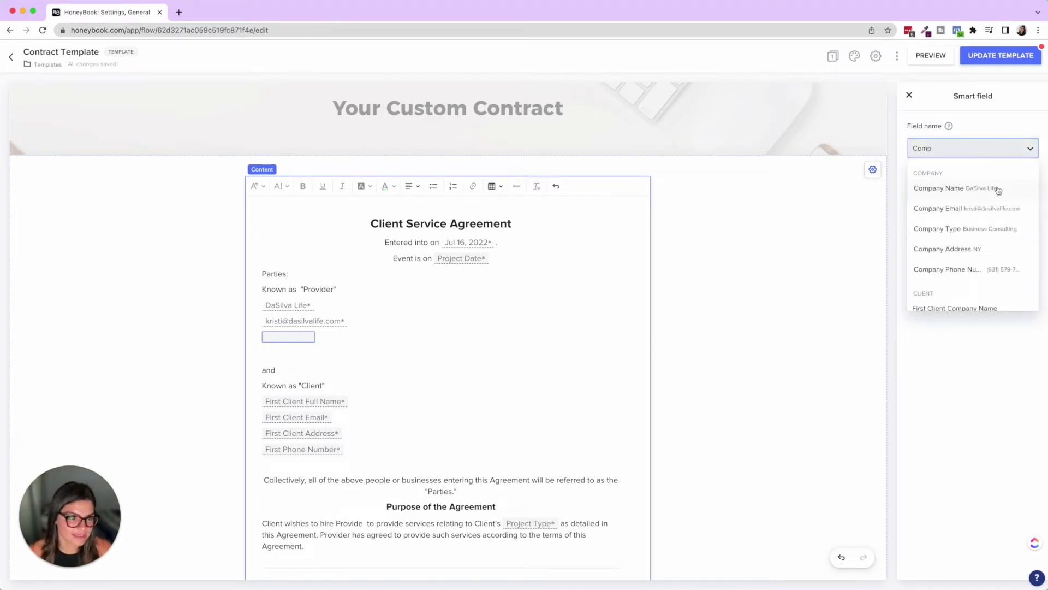
click(992, 250)
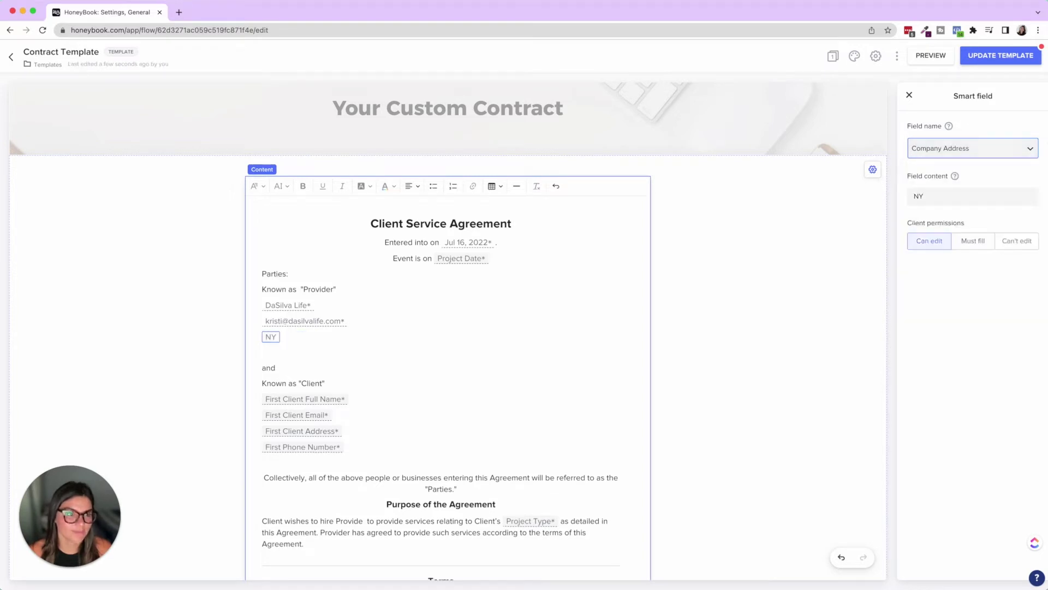
- Replace the Company Address field's content with the company's street address and set its client permissions to Can't edit
click(940, 197)
text(113 Happy St)
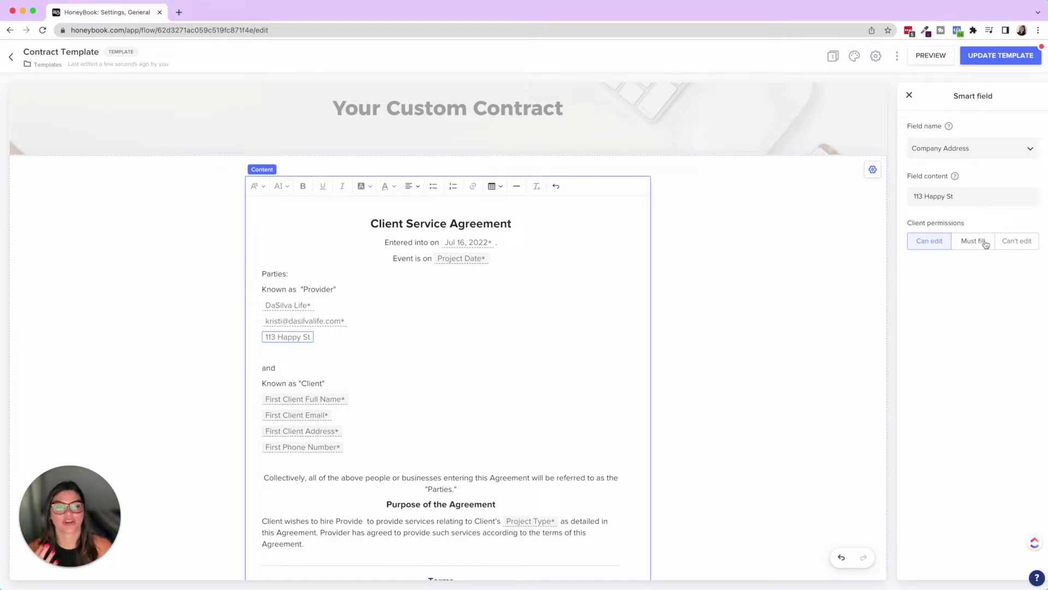
click(1015, 240)
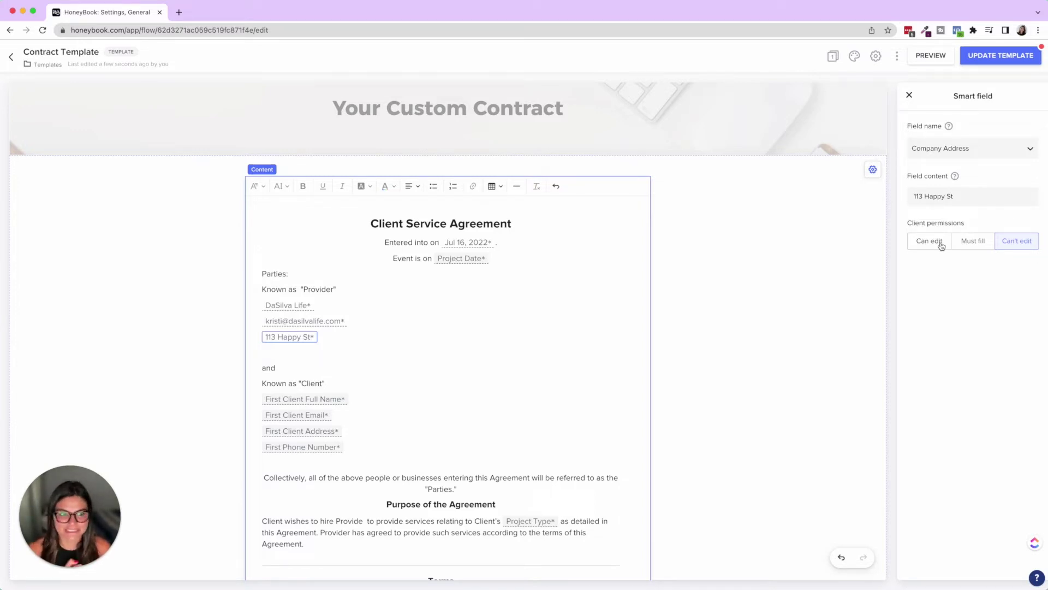
click(347, 339)
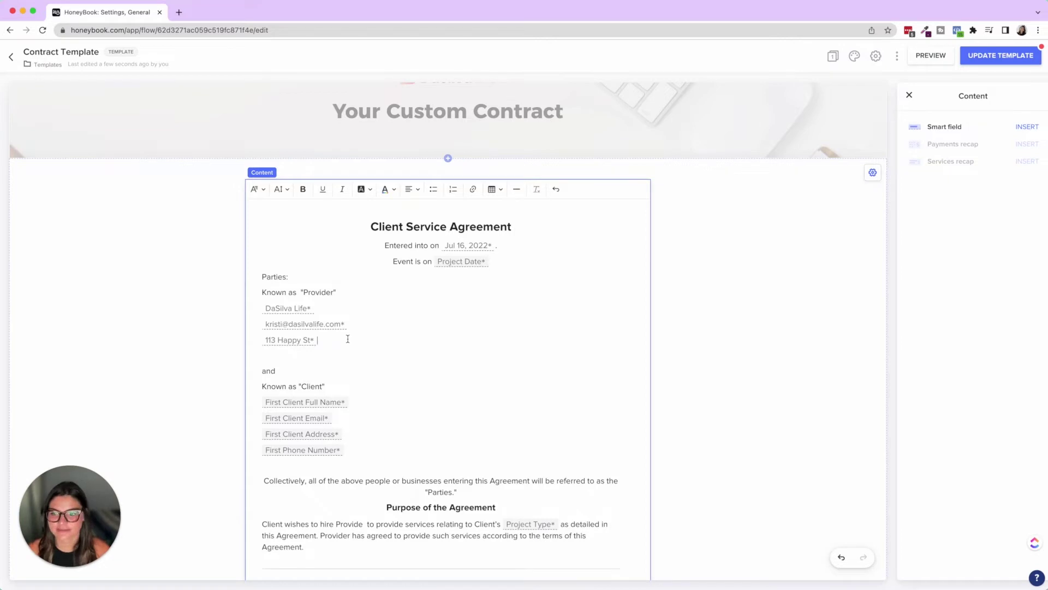
scroll(338, 344, down, 2)
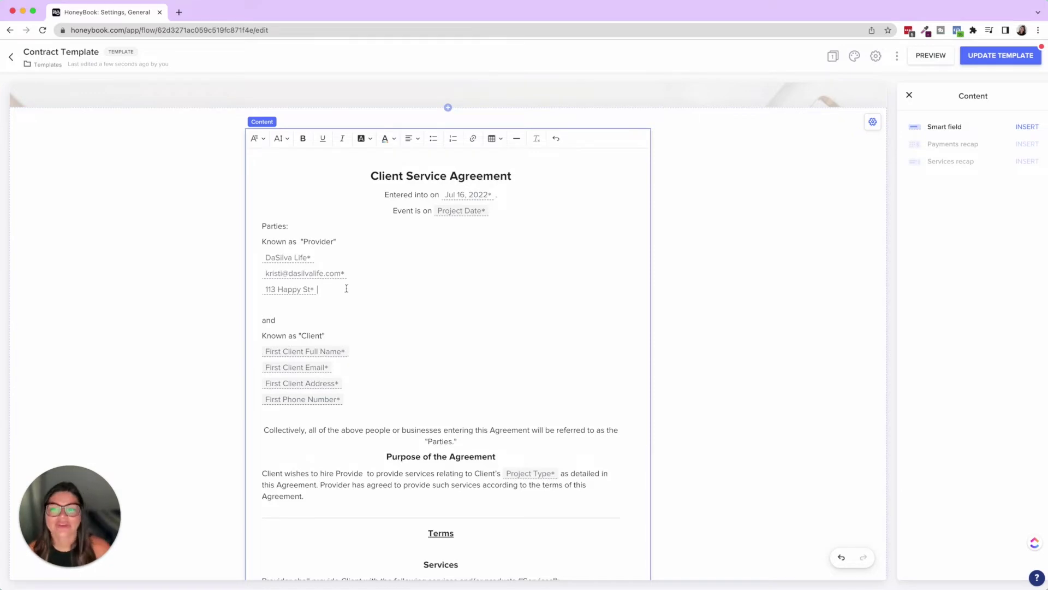
scroll(346, 306, up, 1)
scroll(346, 304, down, 2)
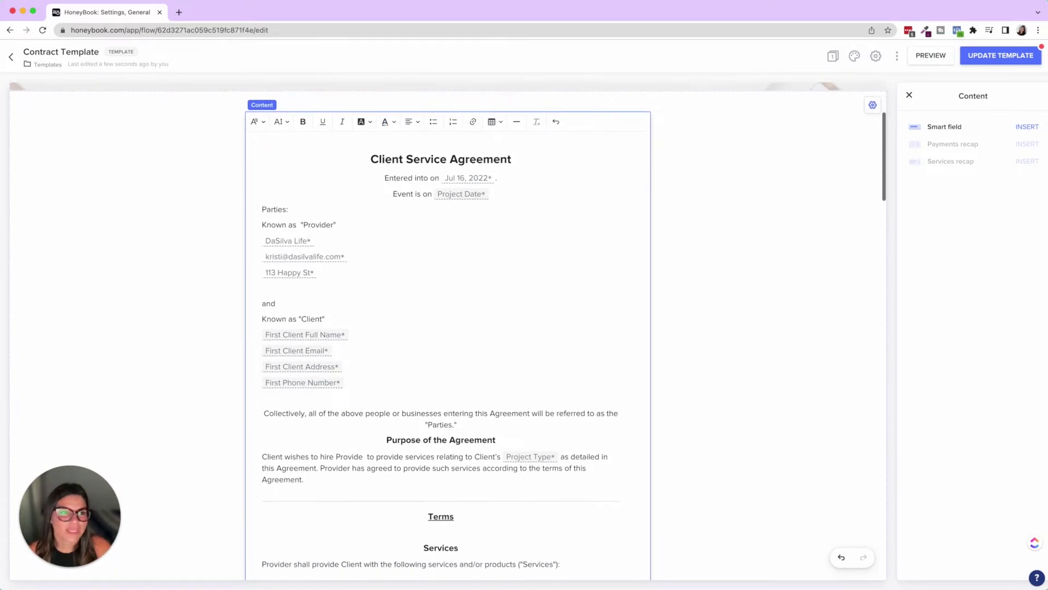
click(1028, 127)
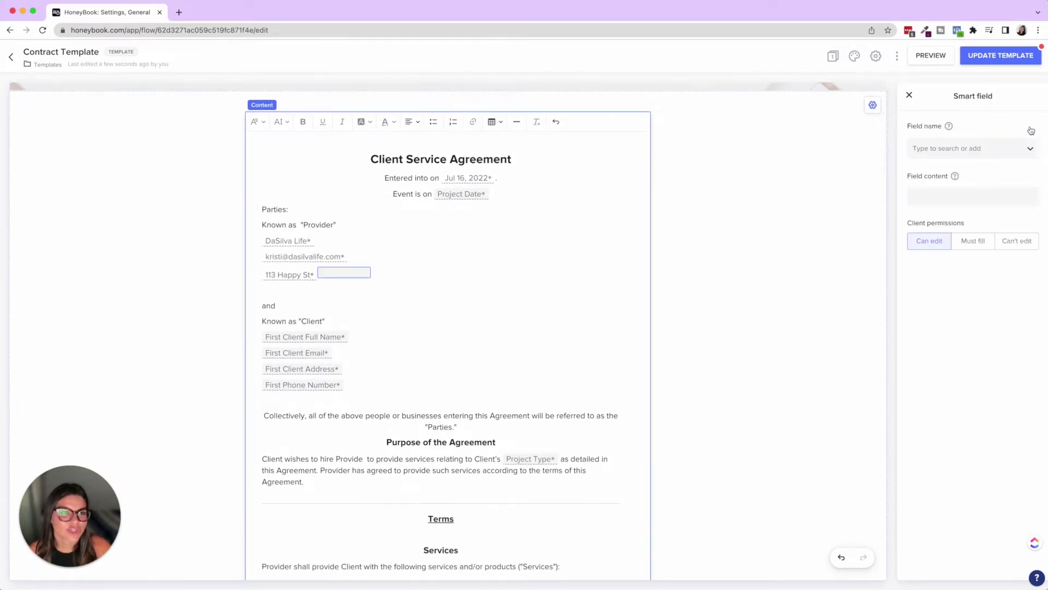
click(383, 273)
key(BackSpace)
- Insert a smart field on a new line below the company address and try to add "Partner's Name" as its custom field name
key(Return)
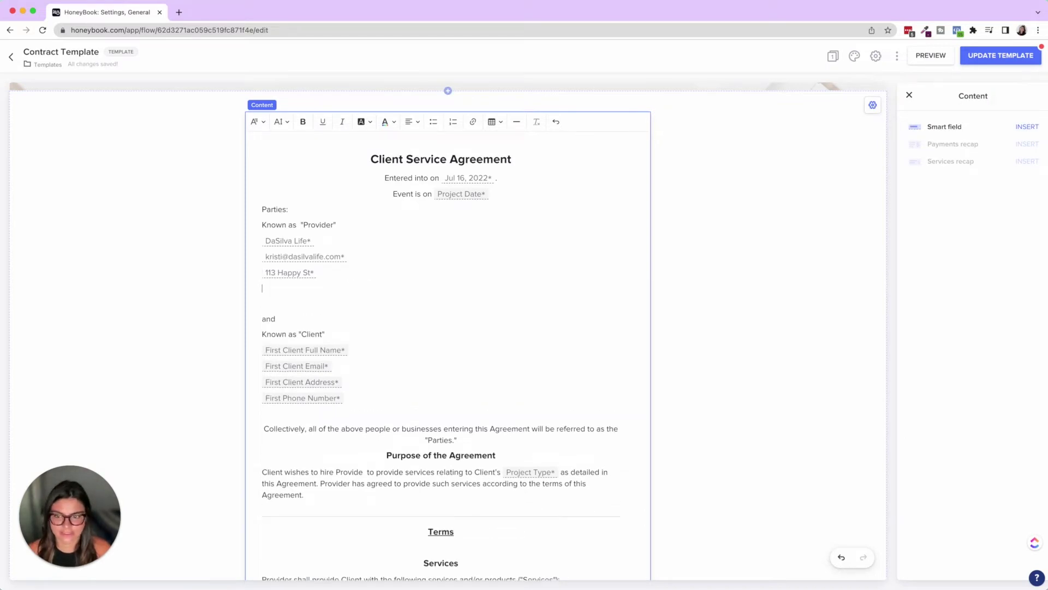
click(1028, 127)
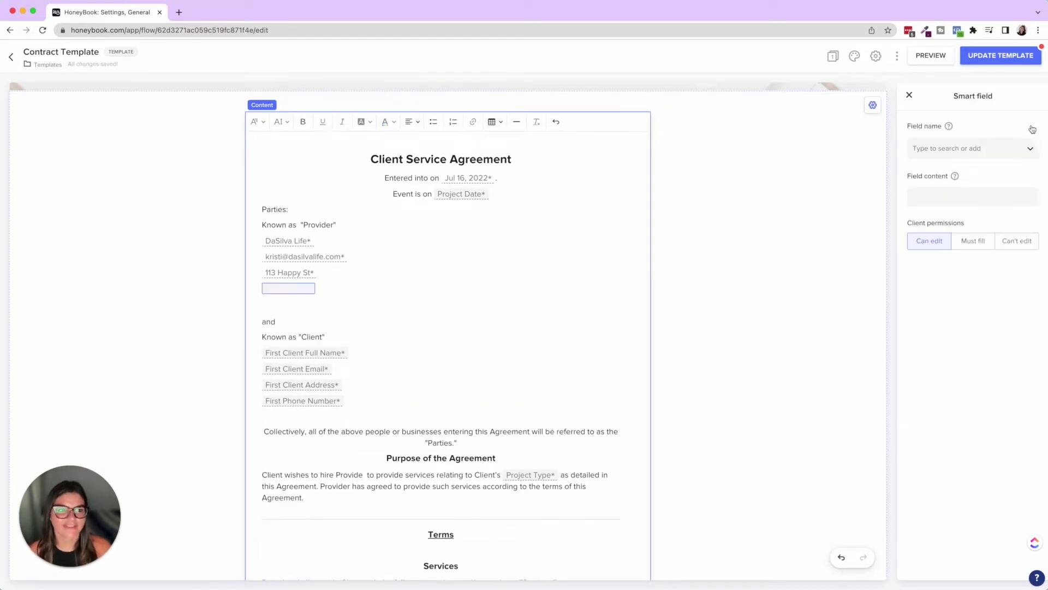
click(986, 156)
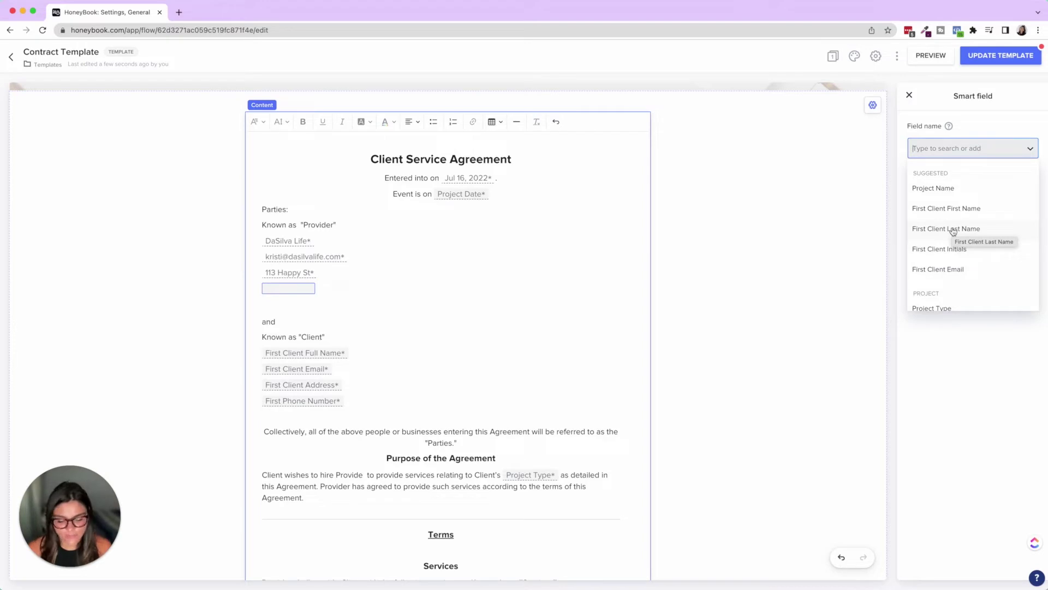
text(Partner's Name)
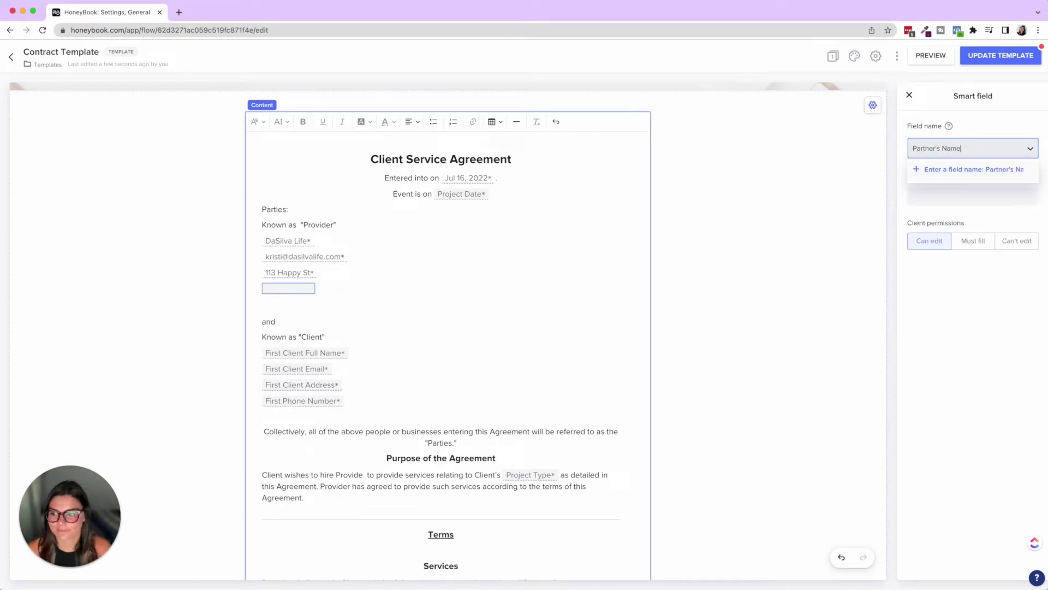
click(978, 170)
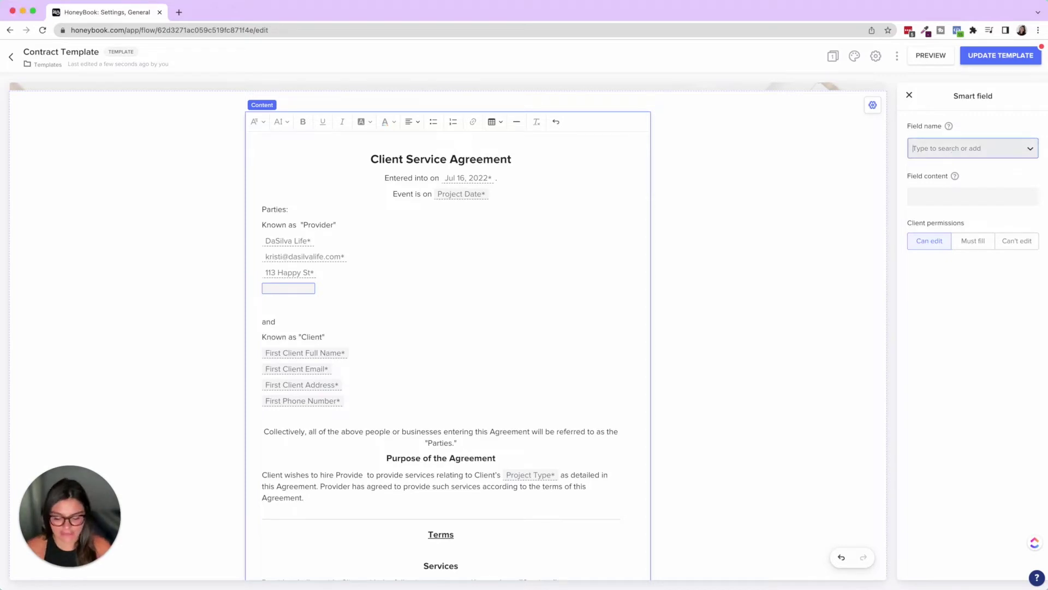
- Name the new smart field below the company address "Partner's Name" and set its client permissions to Must fill
text(Parter)
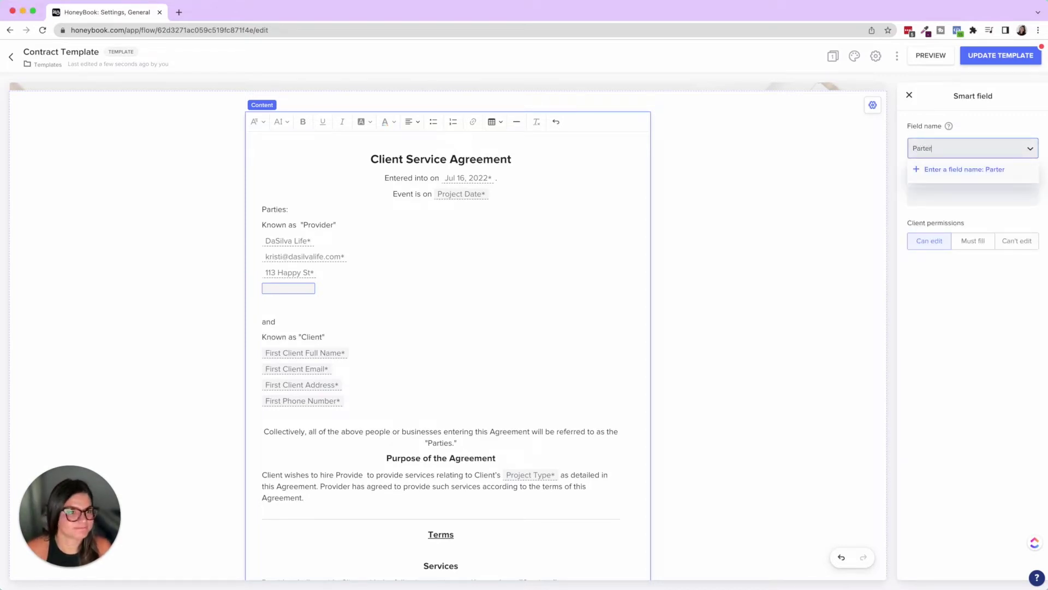
key(BackSpace)
key(BackSpace)
text(n)
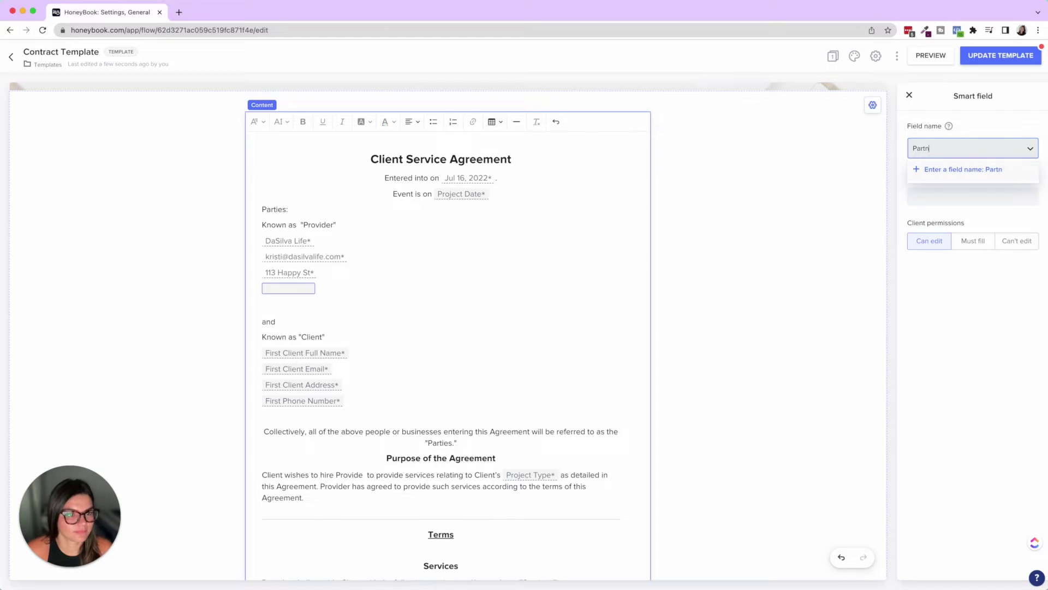
text(rt'er's Name)
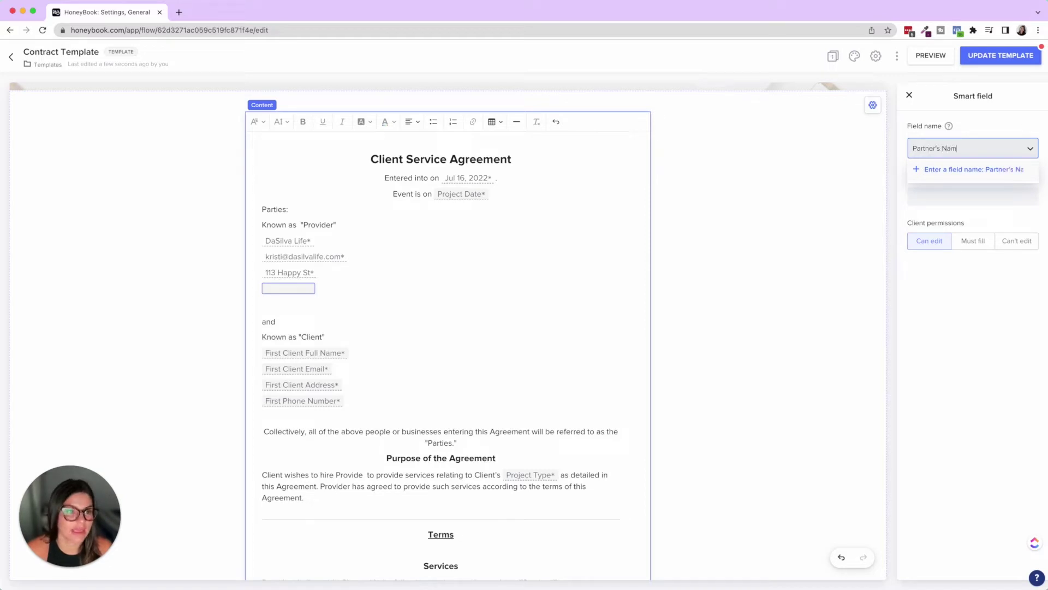
click(964, 172)
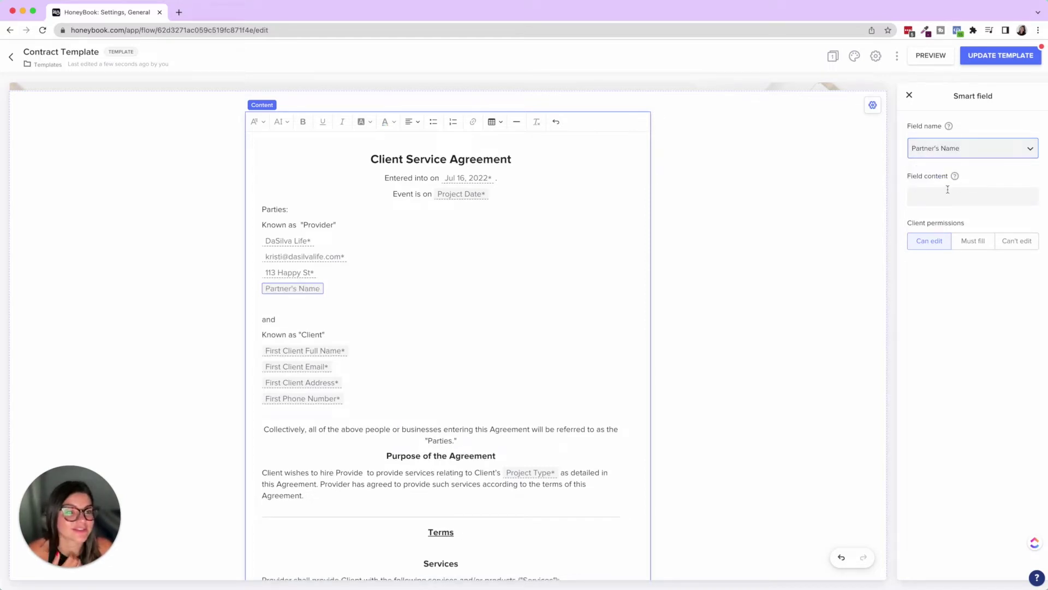
click(975, 248)
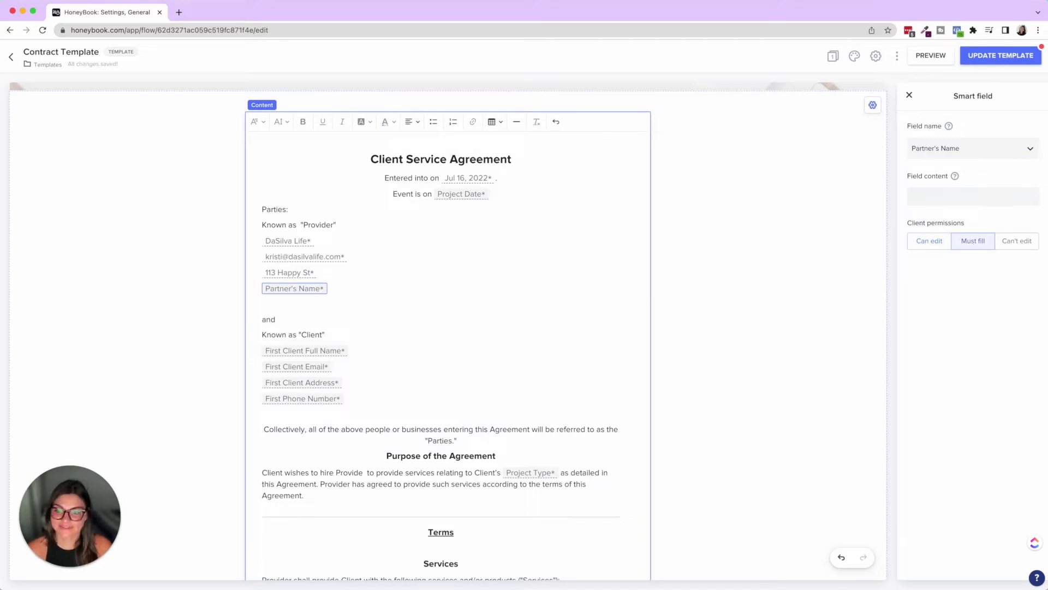
click(413, 294)
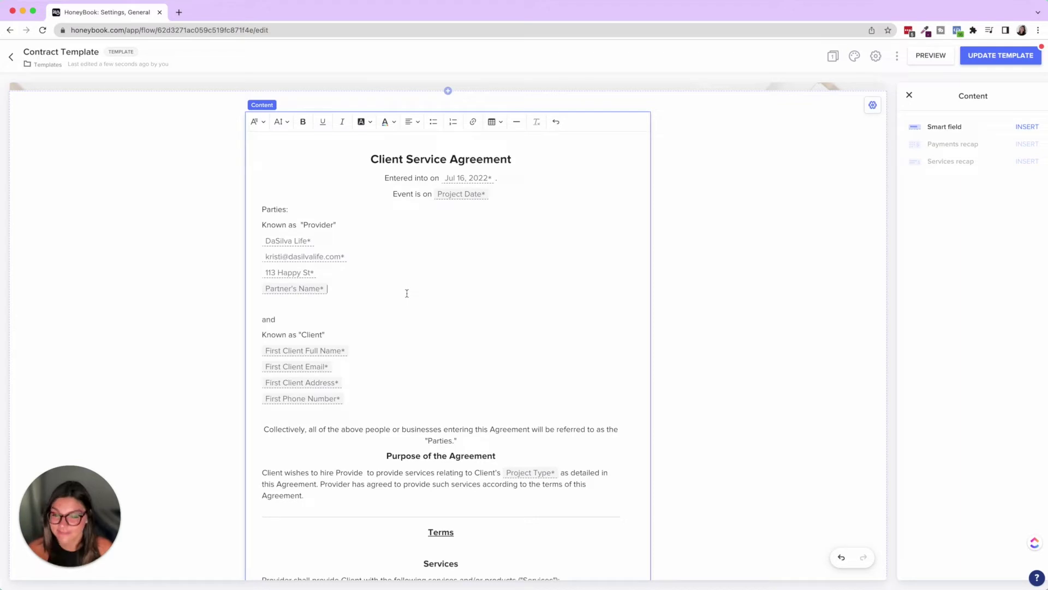
click(289, 289)
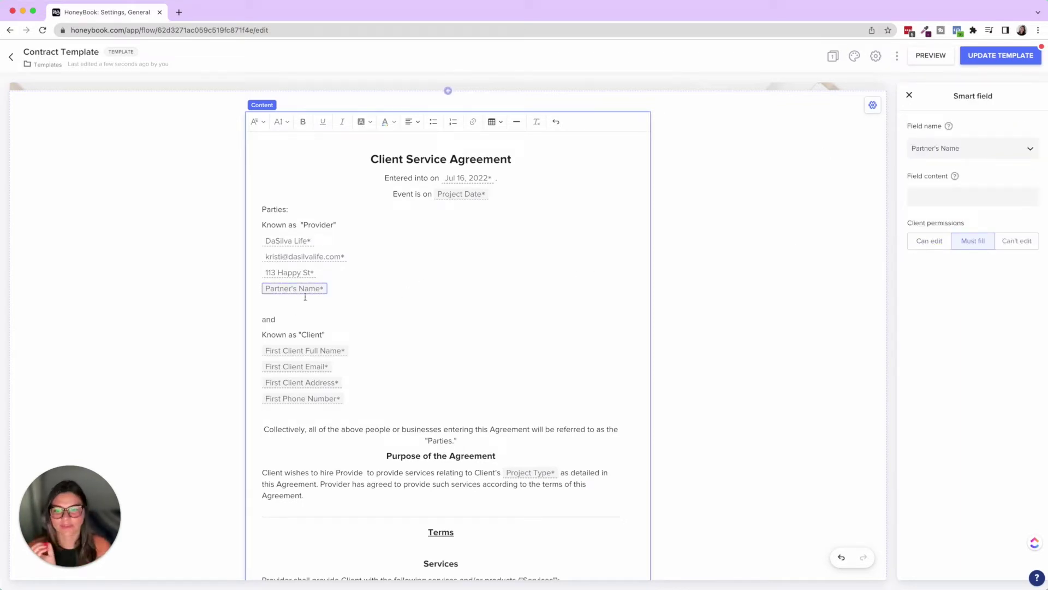
- Insert a First Client Full Name smart field on the line below the Partner's Name field
click(329, 296)
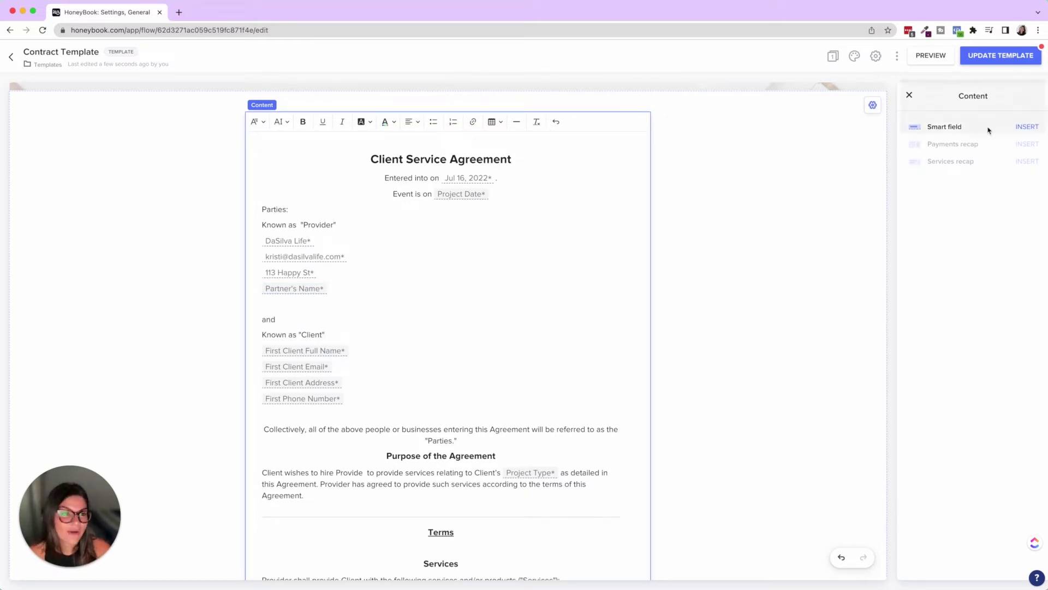
click(1027, 126)
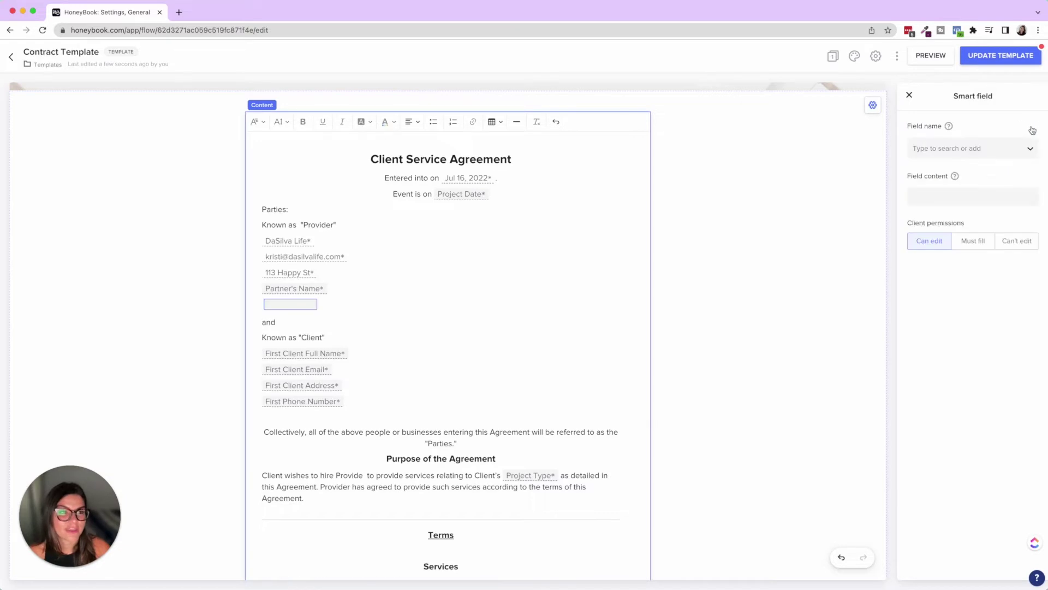
click(981, 149)
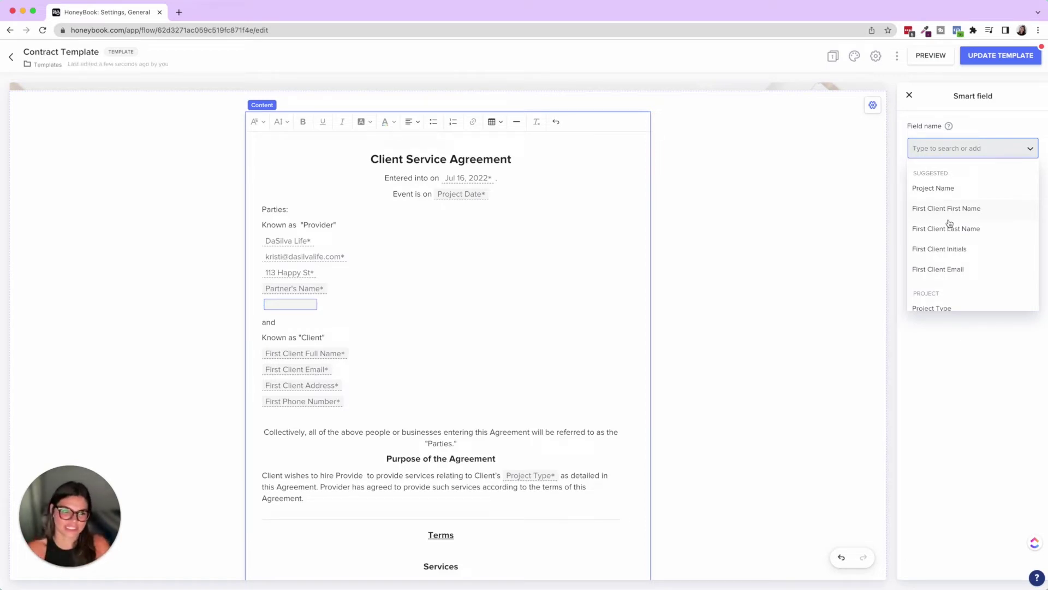
scroll(950, 224, down, 8)
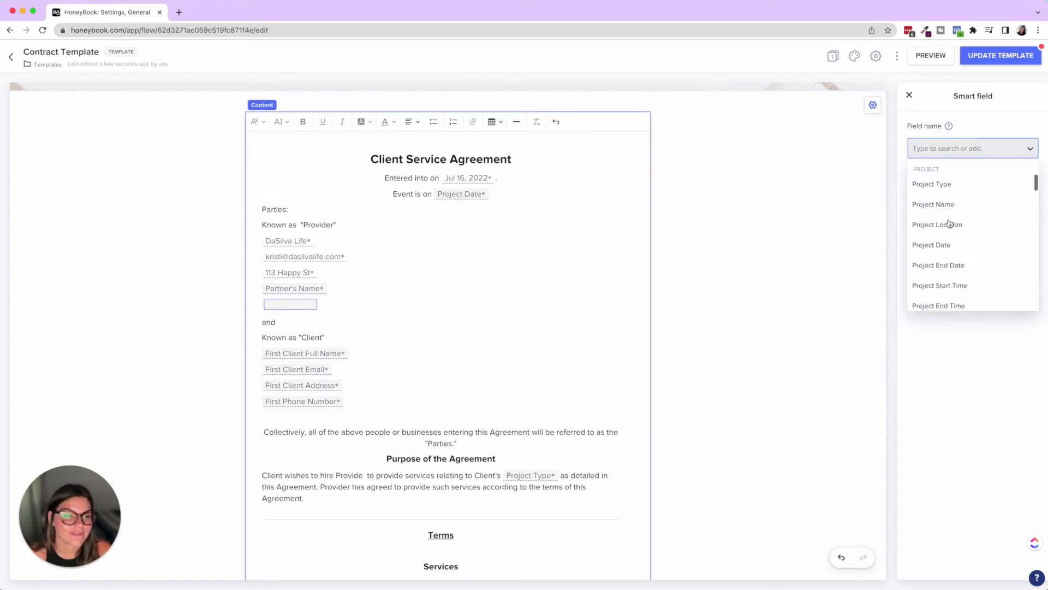
scroll(950, 224, down, 8)
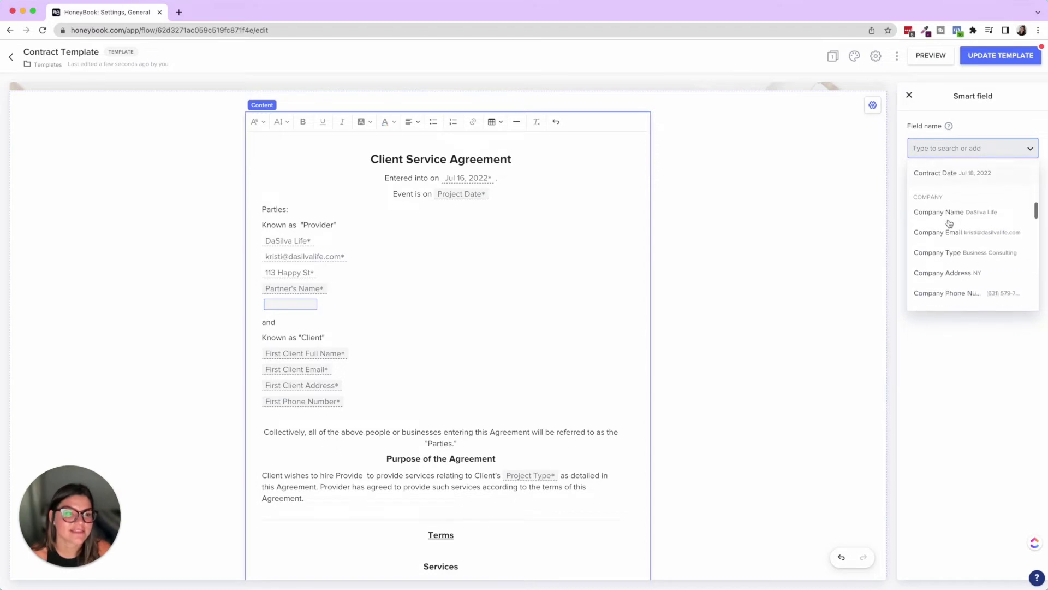
scroll(950, 224, down, 6)
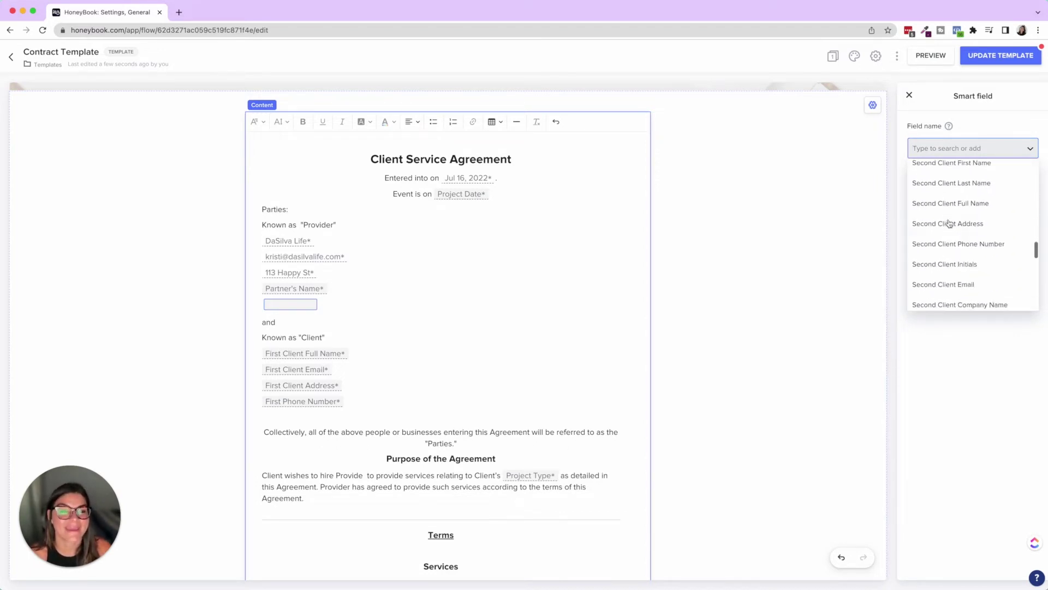
scroll(950, 224, up, 6)
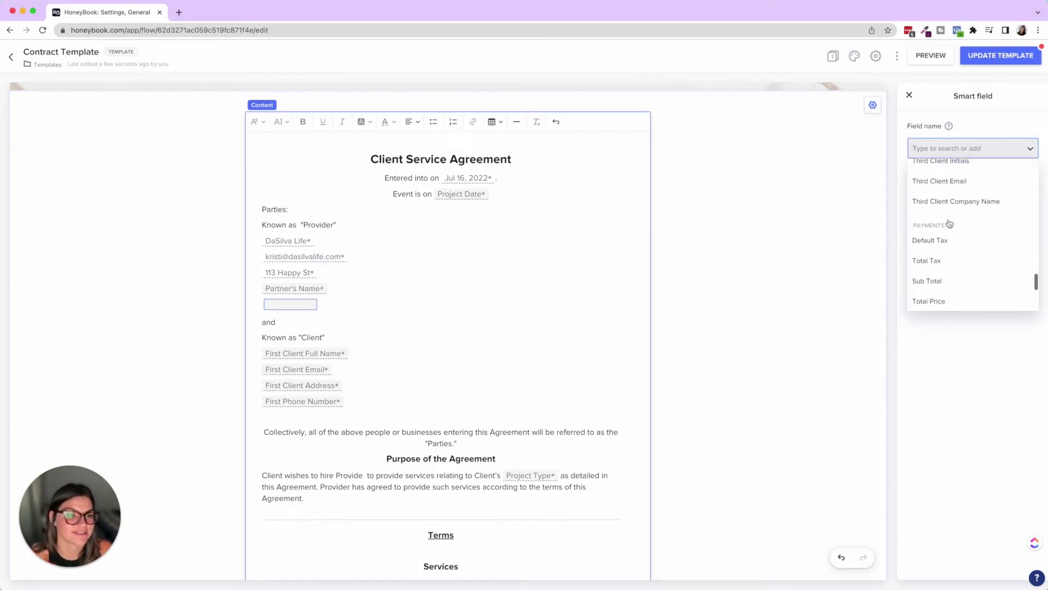
scroll(950, 223, up, 5)
scroll(950, 223, down, 3)
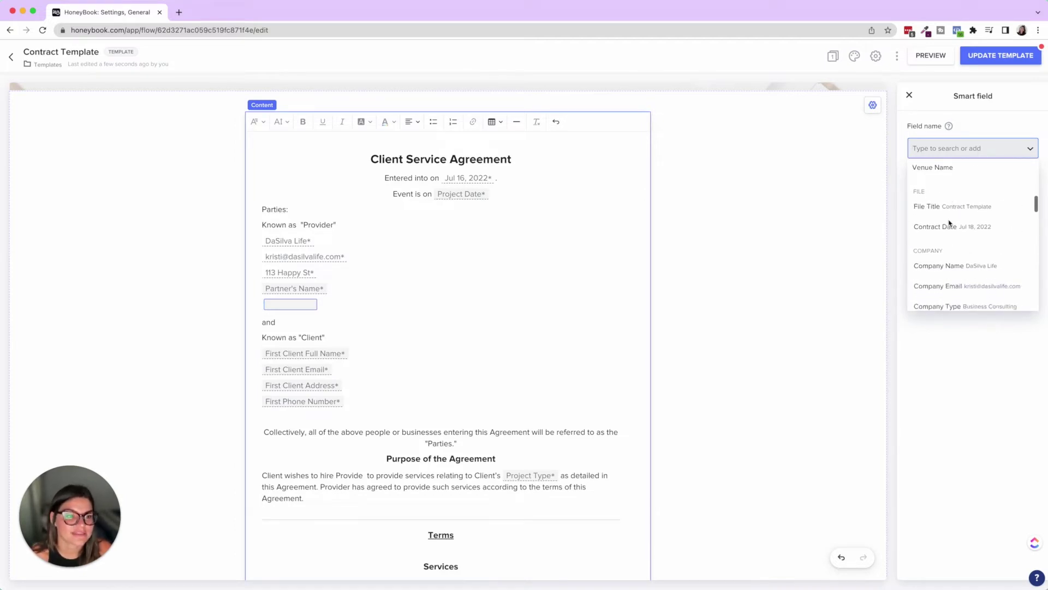
scroll(950, 224, down, 3)
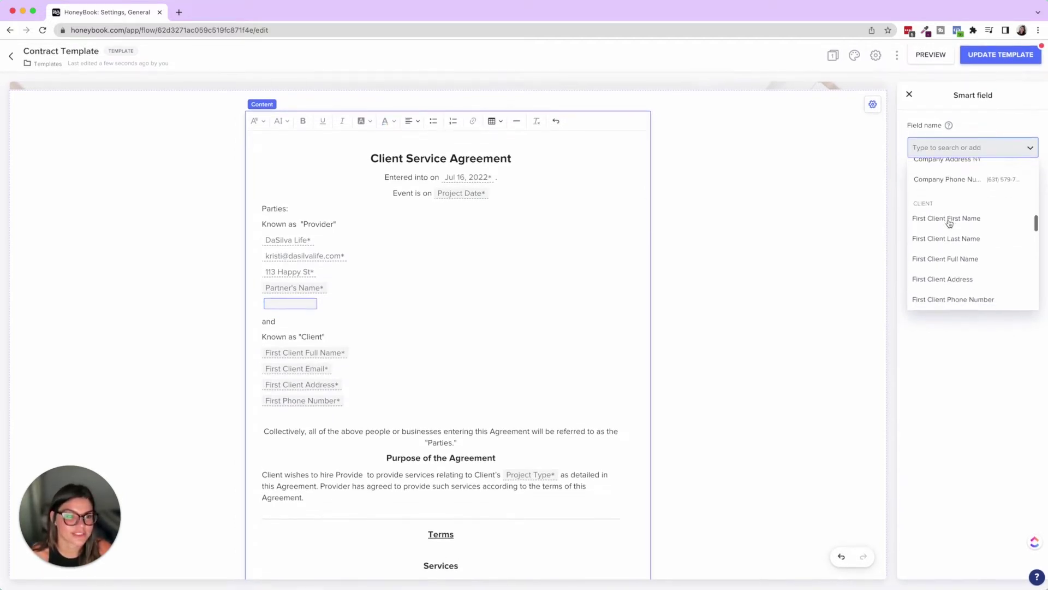
click(954, 255)
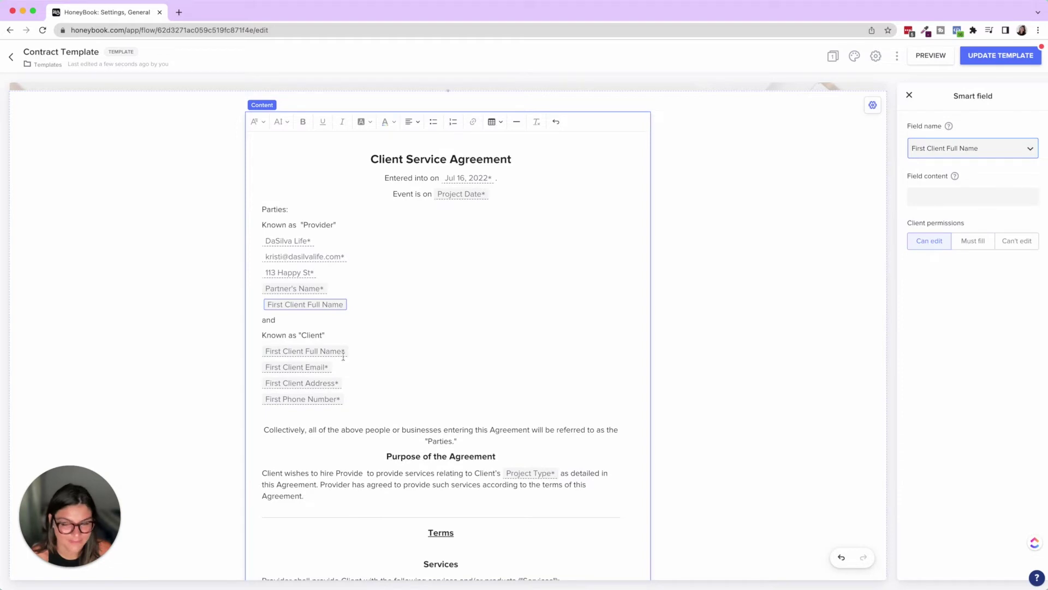
- Set the added First Client Full Name field's client permissions to Can't edit, and delete that field from the Provider section
click(363, 312)
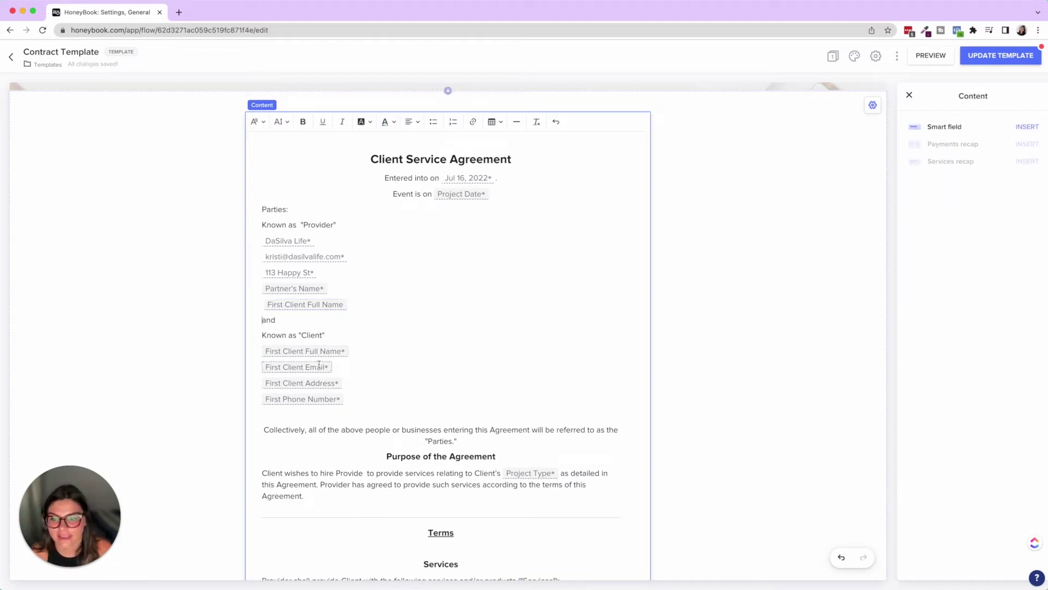
click(323, 307)
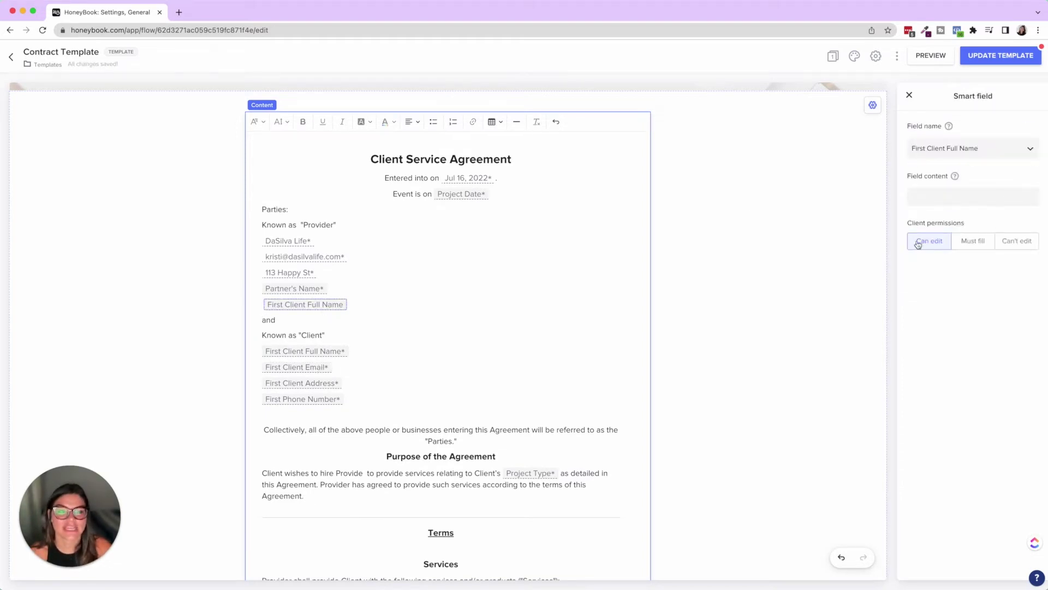
click(1006, 245)
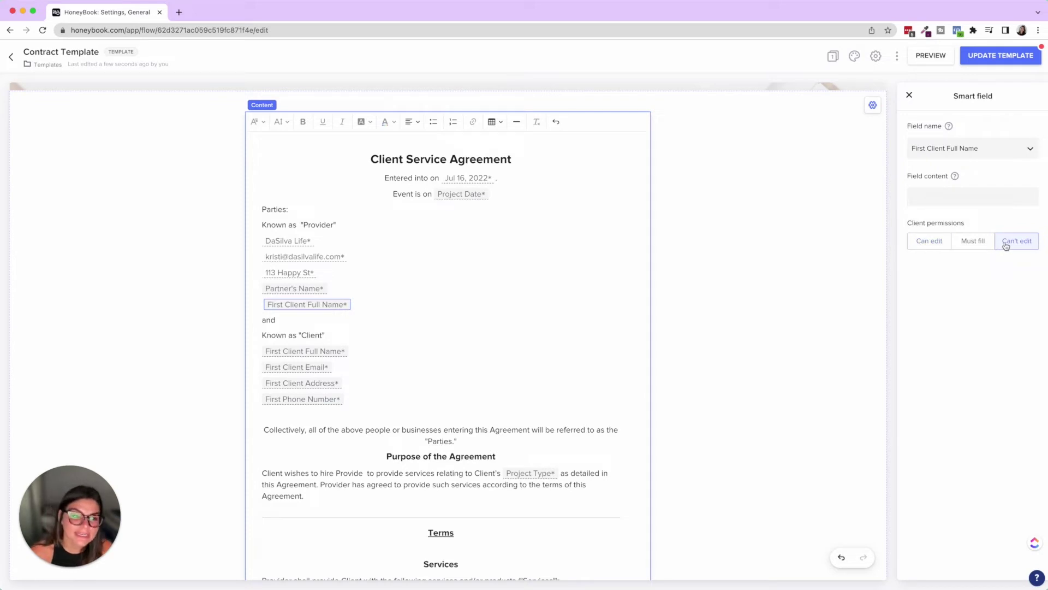
click(381, 306)
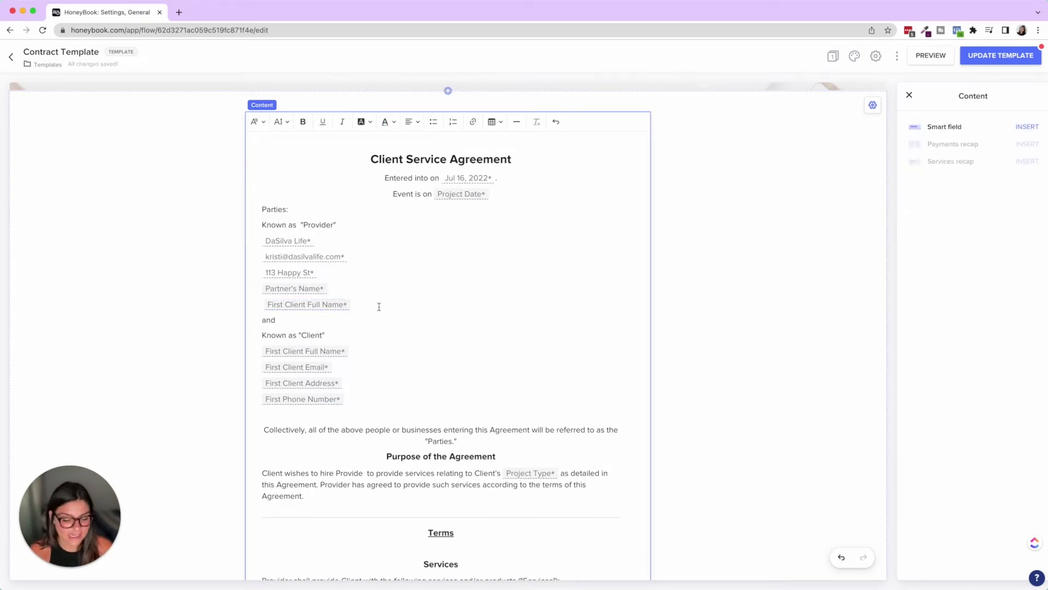
key(BackSpace)
click(1027, 127)
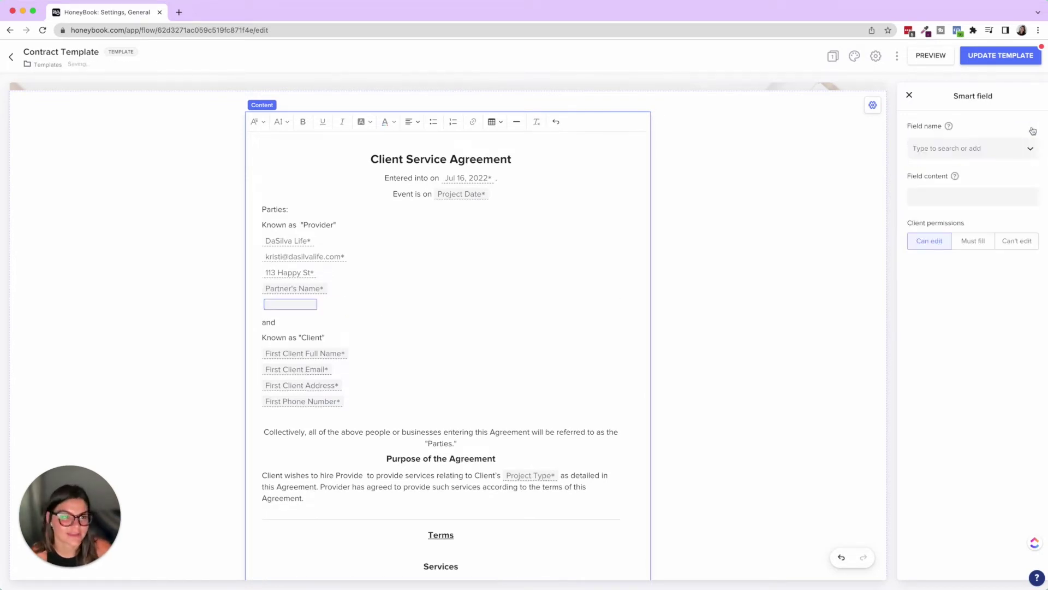
click(991, 159)
scroll(983, 229, down, 5)
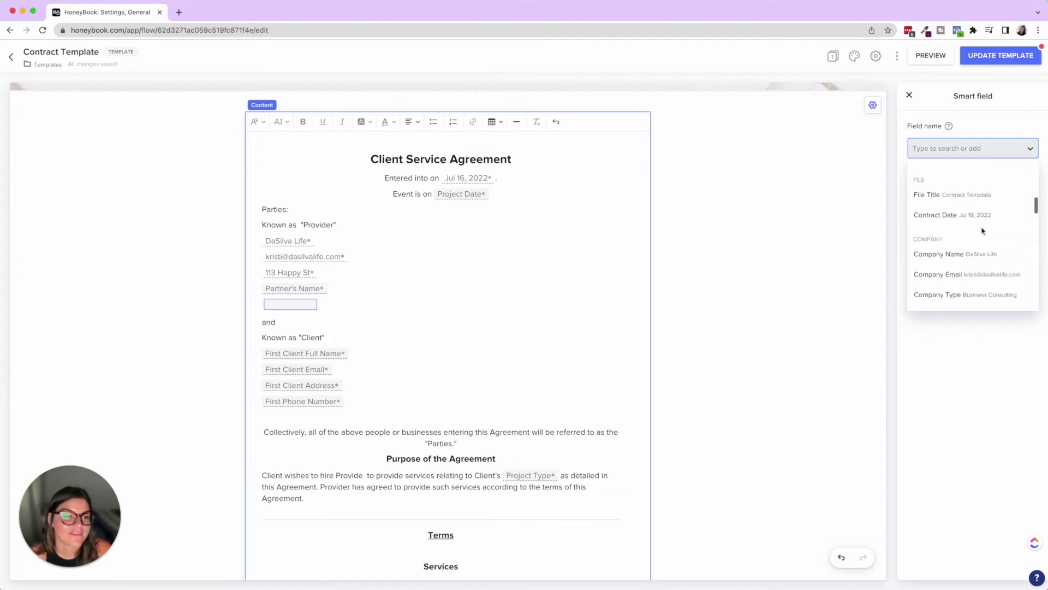
scroll(982, 231, down, 3)
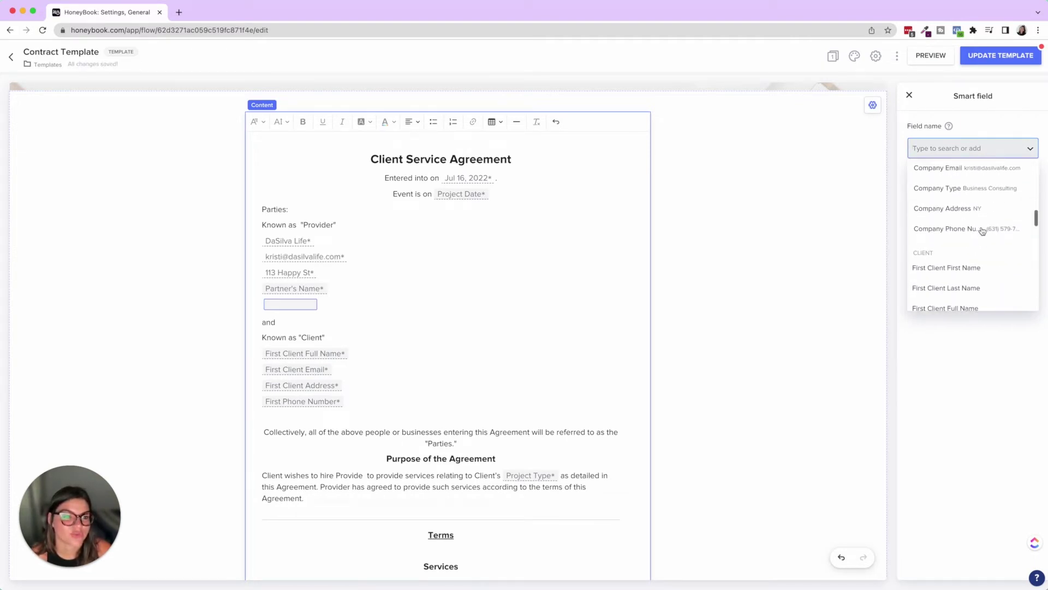
click(333, 303)
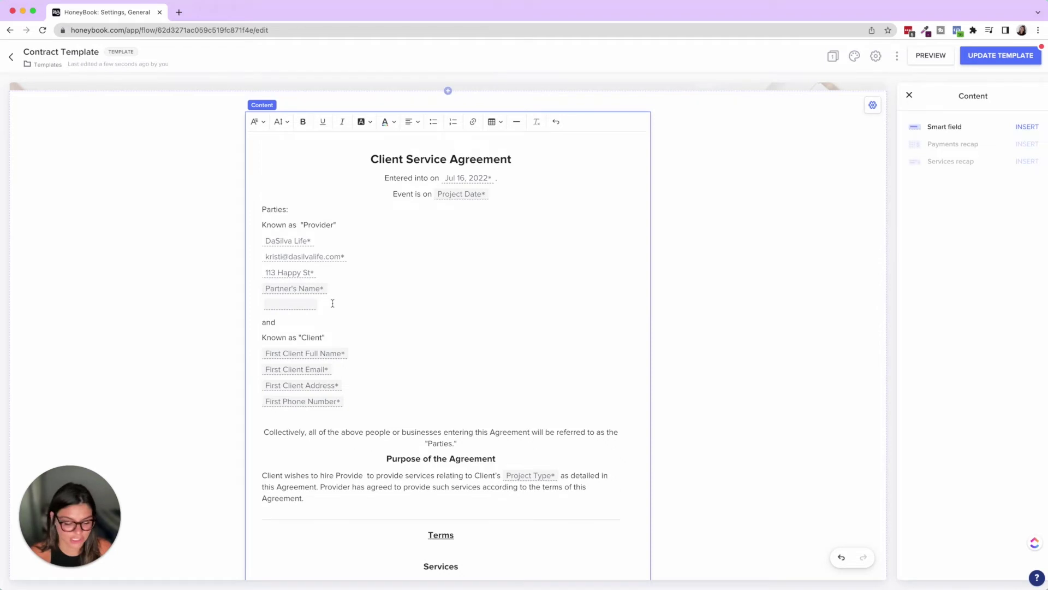
- Examine the smart fields and clauses in the rest of the agreement, from Purpose of the Agreement down to the signature blocks
scroll(333, 302, down, 5)
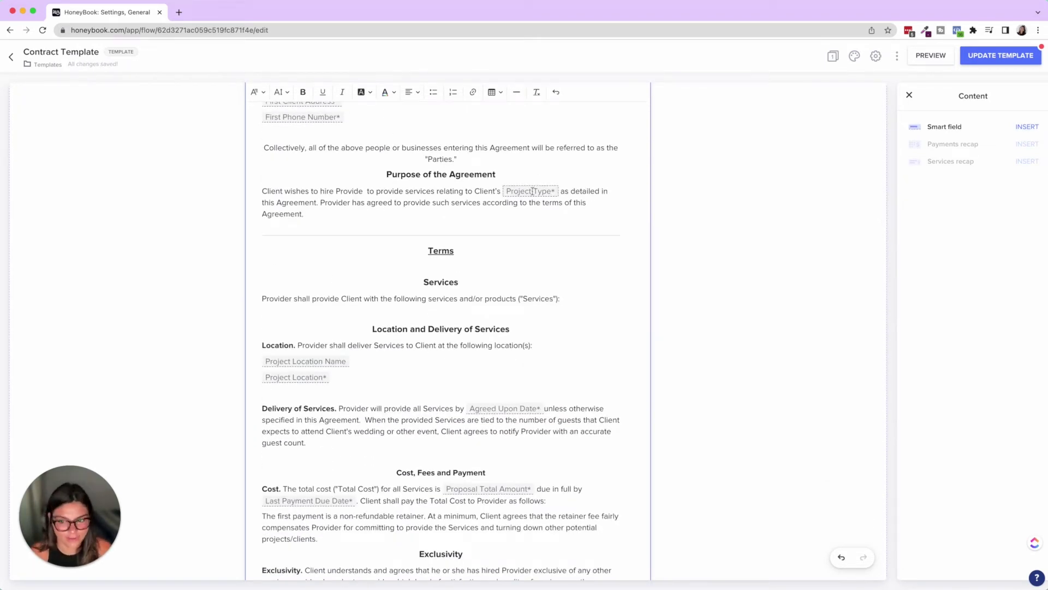
scroll(532, 191, down, 2)
click(351, 285)
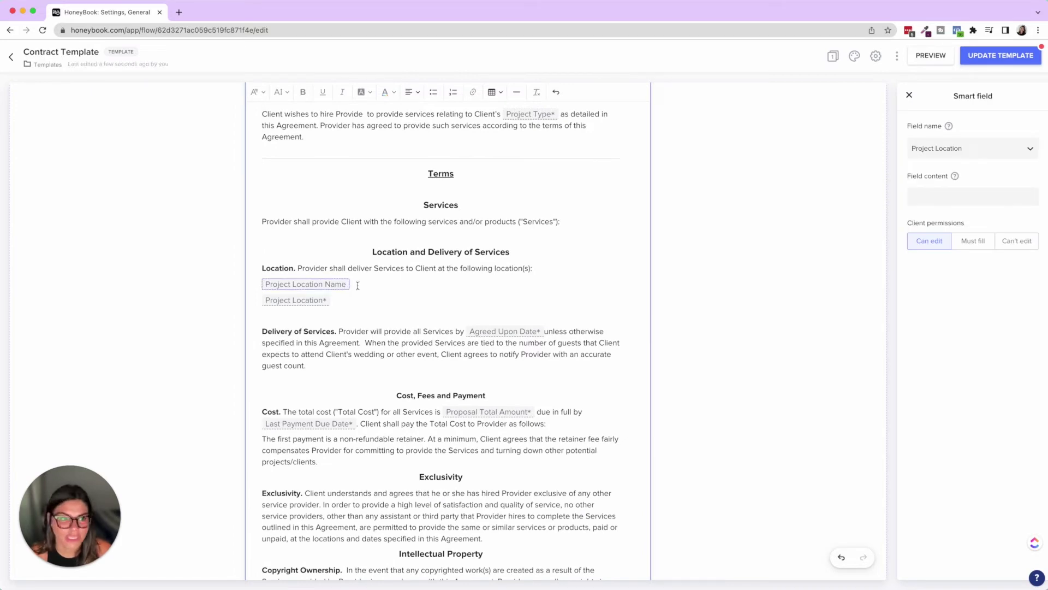
scroll(365, 284, down, 3)
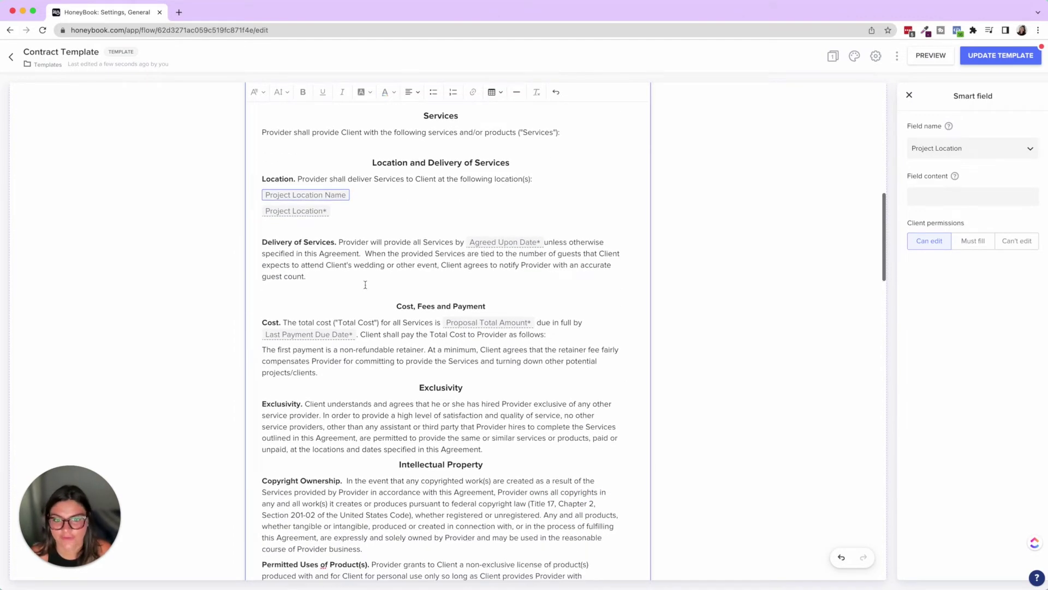
drag(342, 223, 496, 233)
click(528, 245)
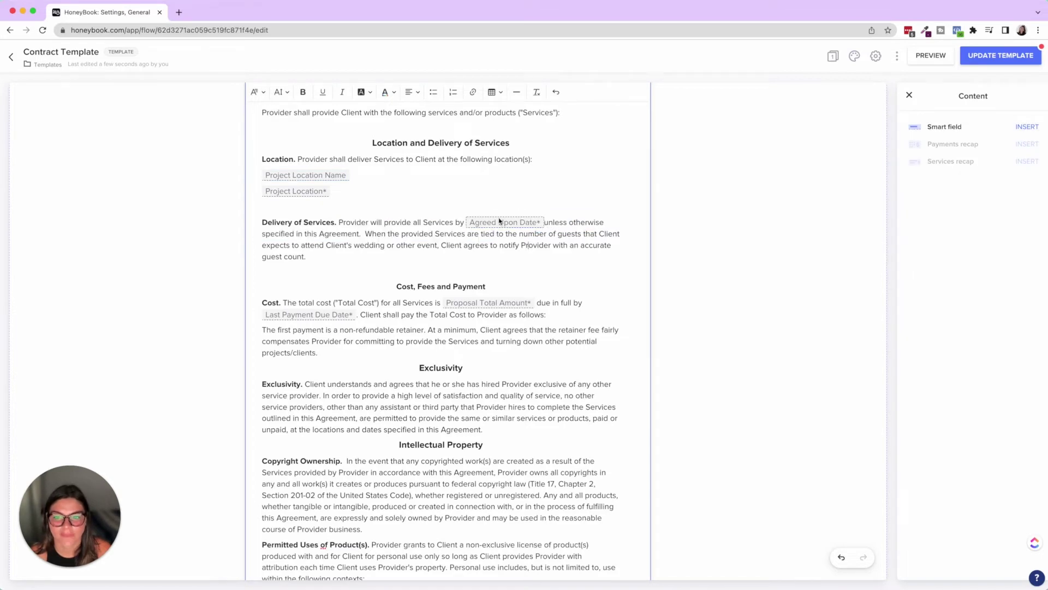
scroll(499, 216, down, 3)
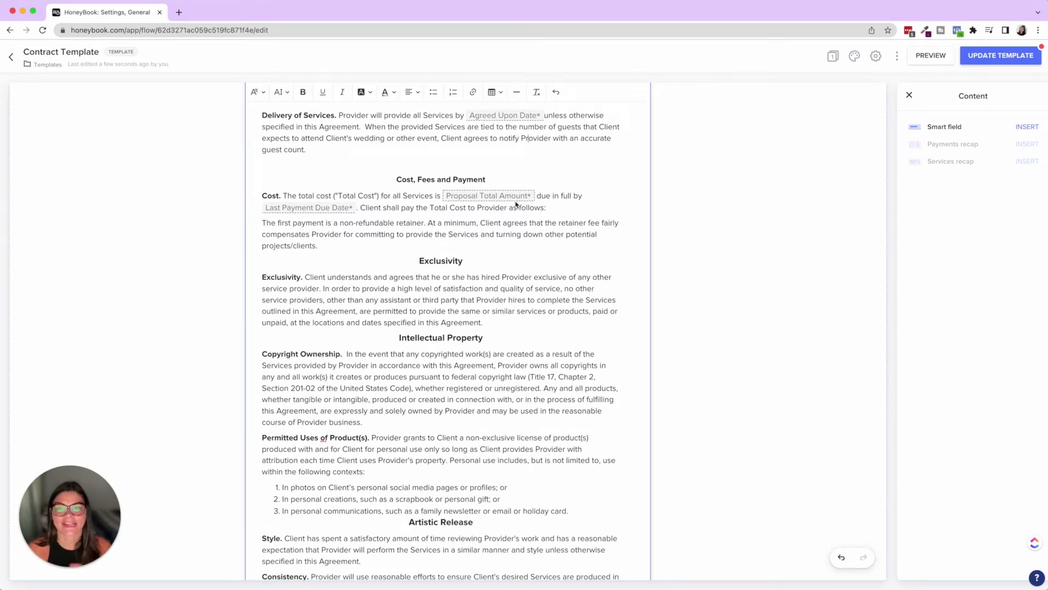
scroll(516, 204, down, 7)
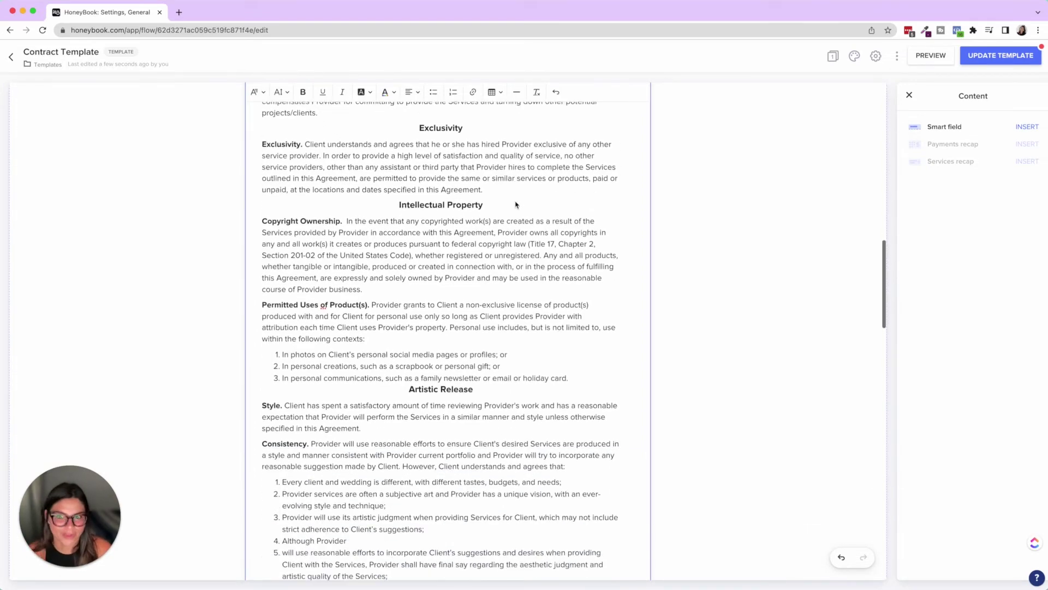
scroll(515, 201, down, 20)
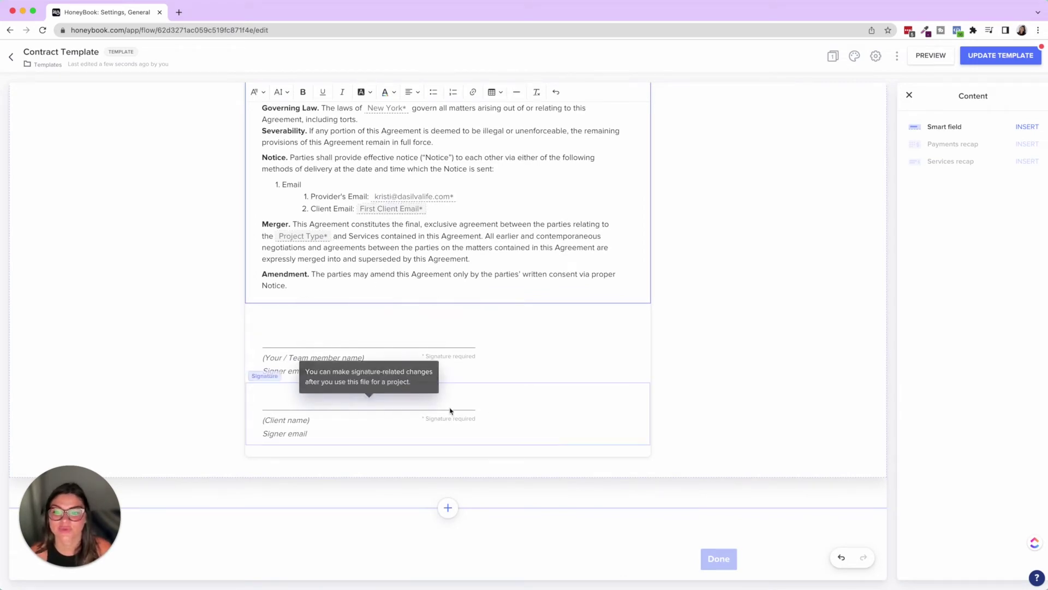
scroll(560, 322, up, 20)
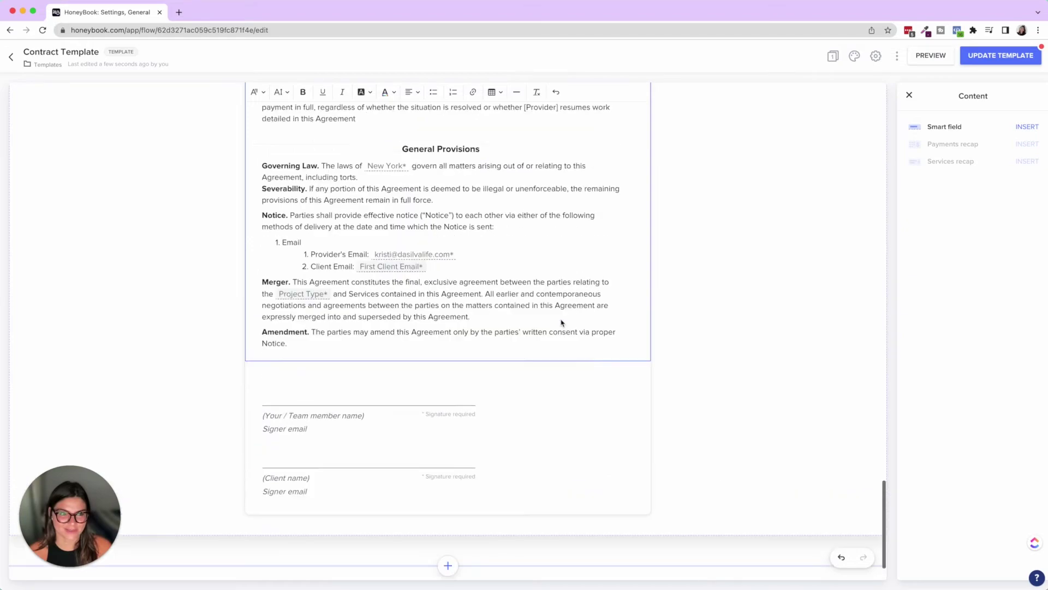
- Update the template with the contract changes and open the client preview
click(1020, 57)
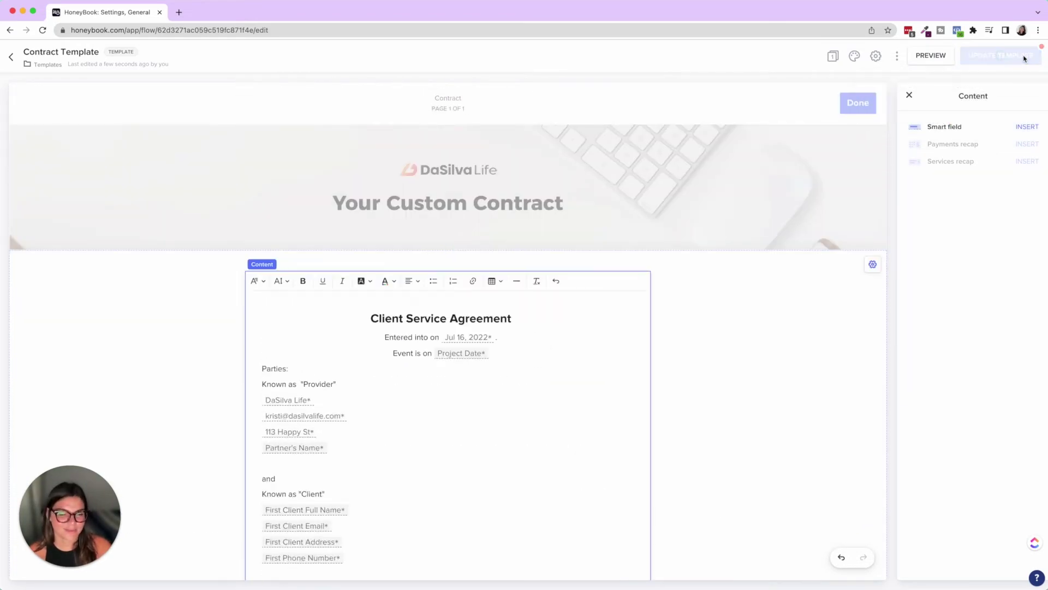
click(933, 56)
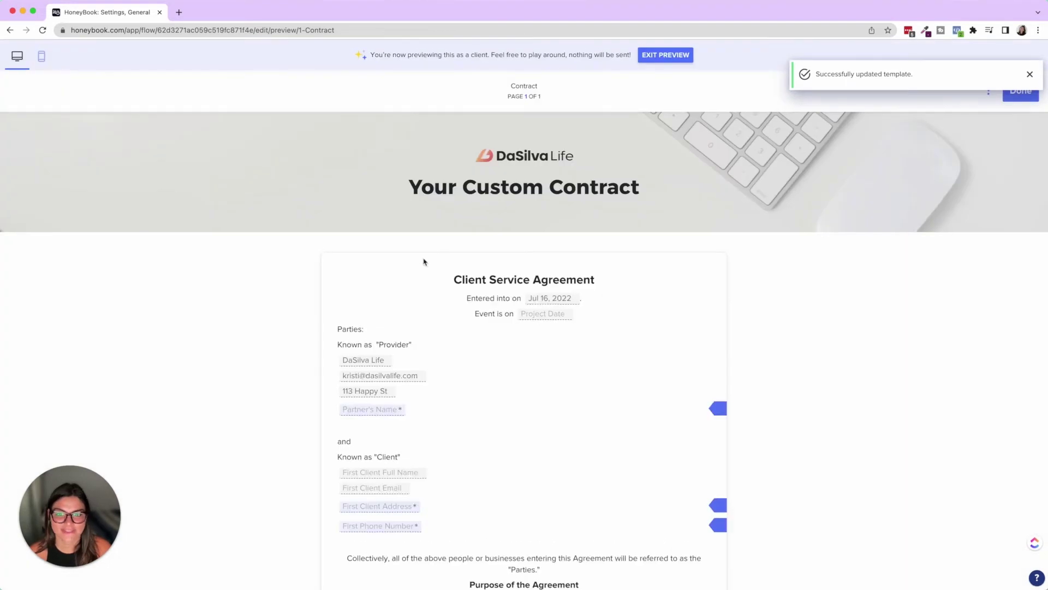
- Examine the contract's client preview in the desktop and mobile layouts, and exit the preview
scroll(428, 260, down, 3)
scroll(430, 261, down, 4)
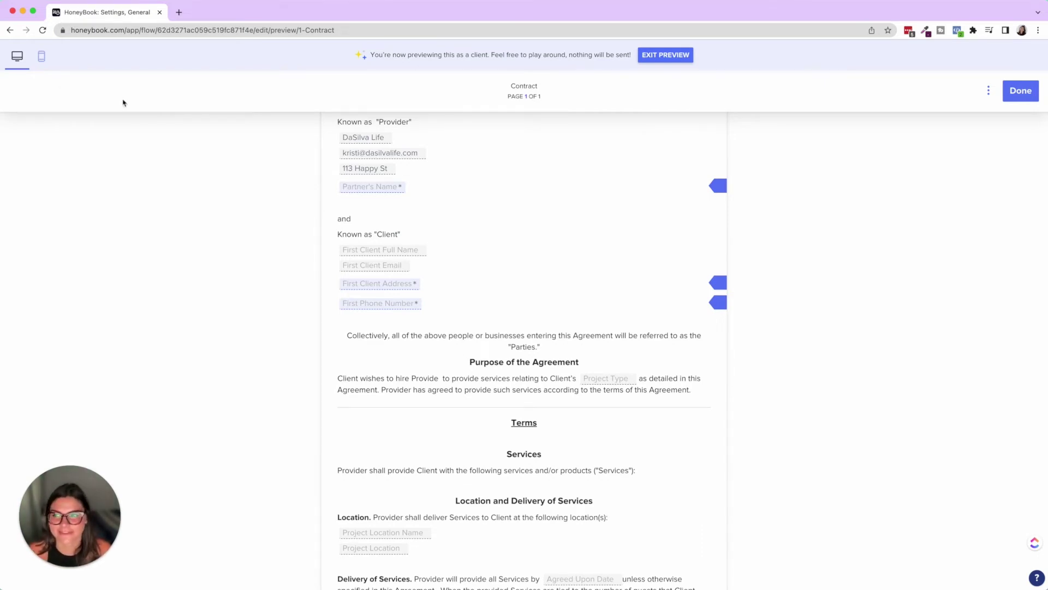
click(41, 56)
scroll(506, 256, down, 15)
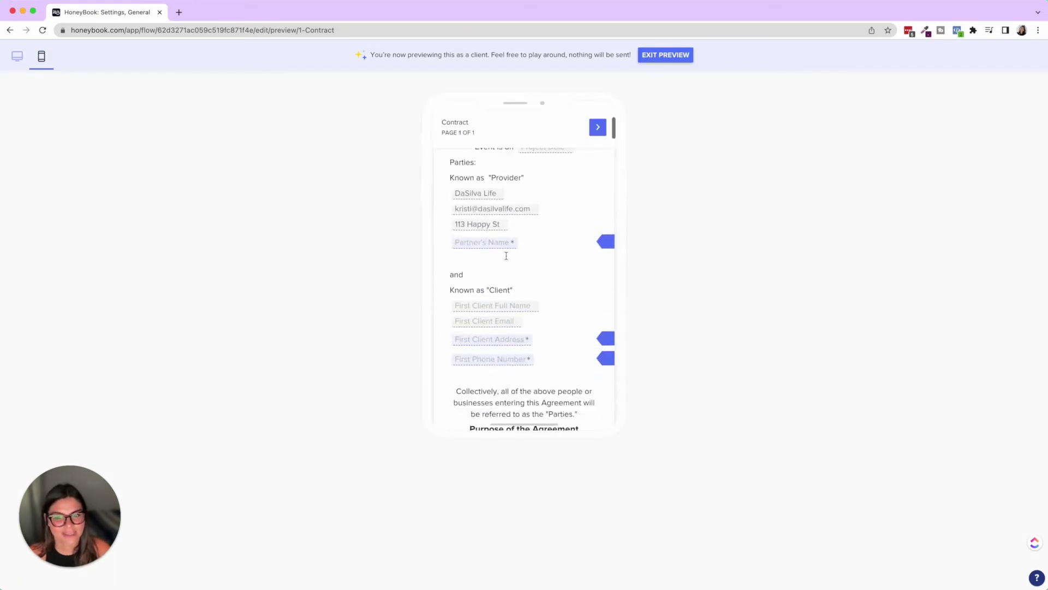
scroll(506, 259, down, 10)
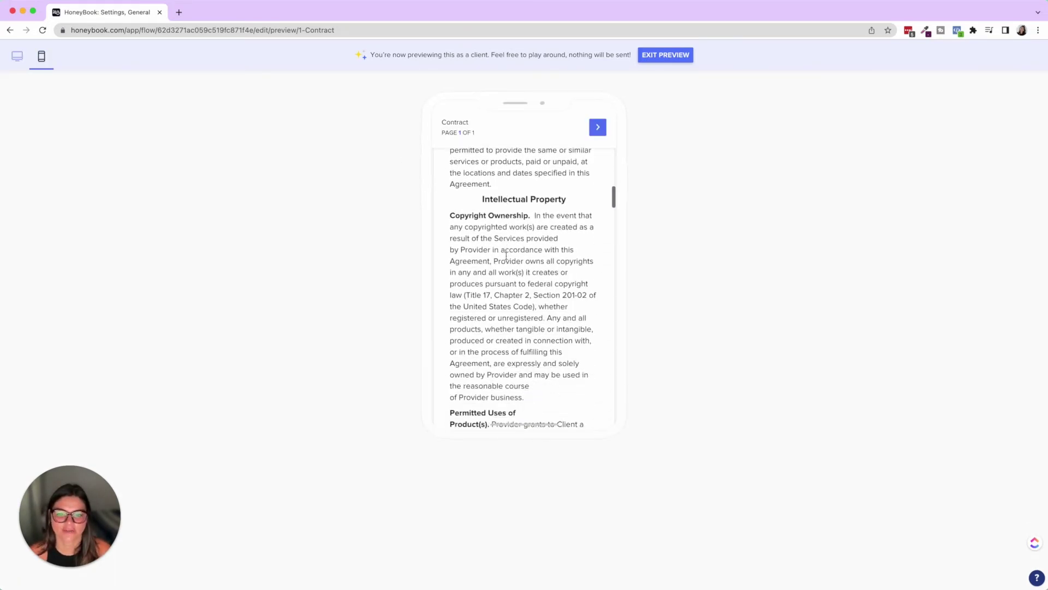
scroll(507, 257, up, 20)
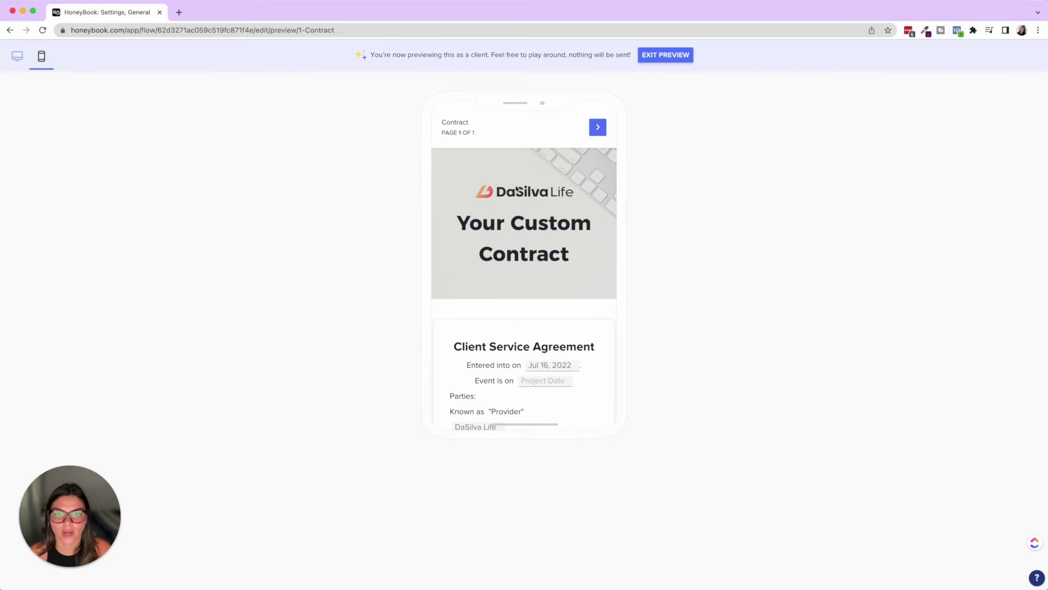
click(17, 56)
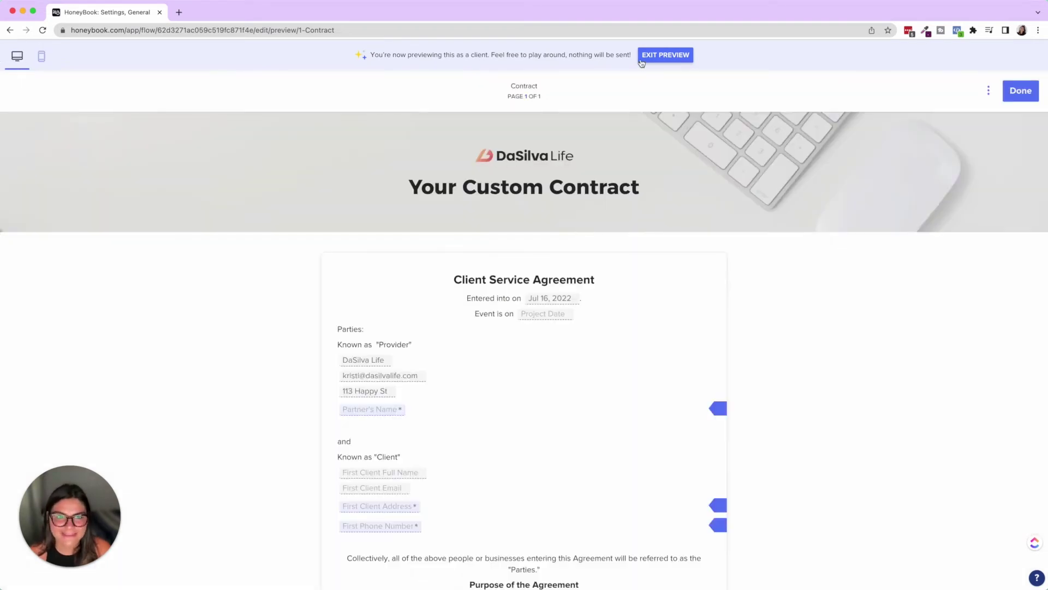
click(667, 55)
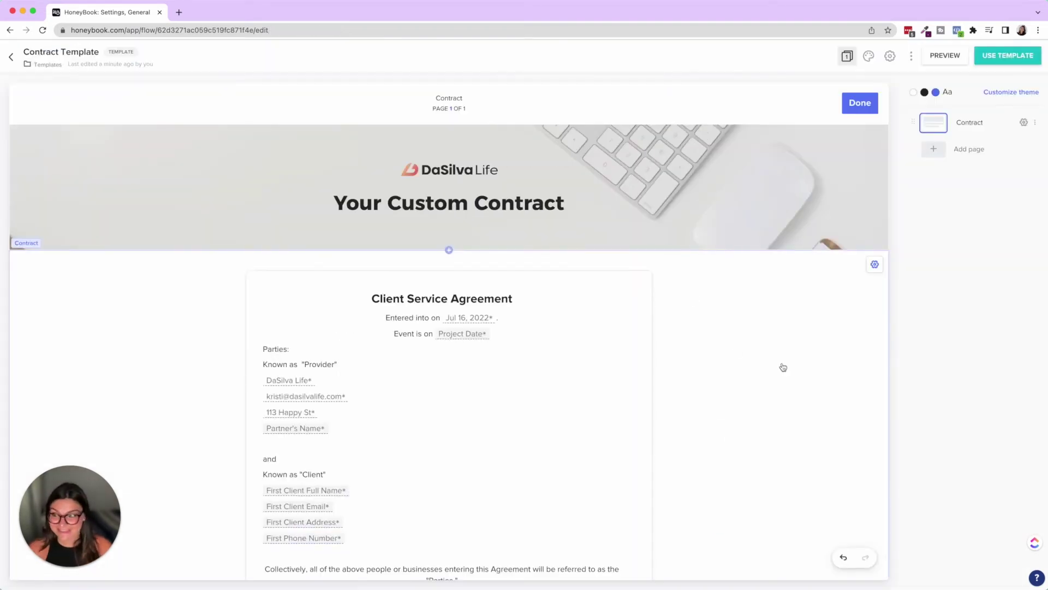
- Use the template to create a smart file in the existing client's Photography Project
click(443, 380)
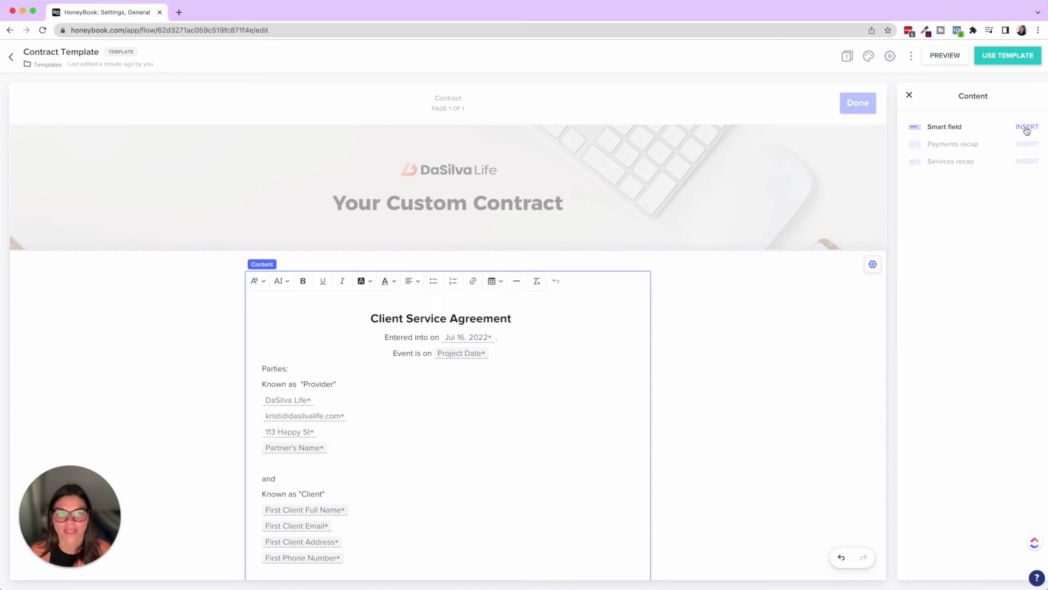
click(1007, 57)
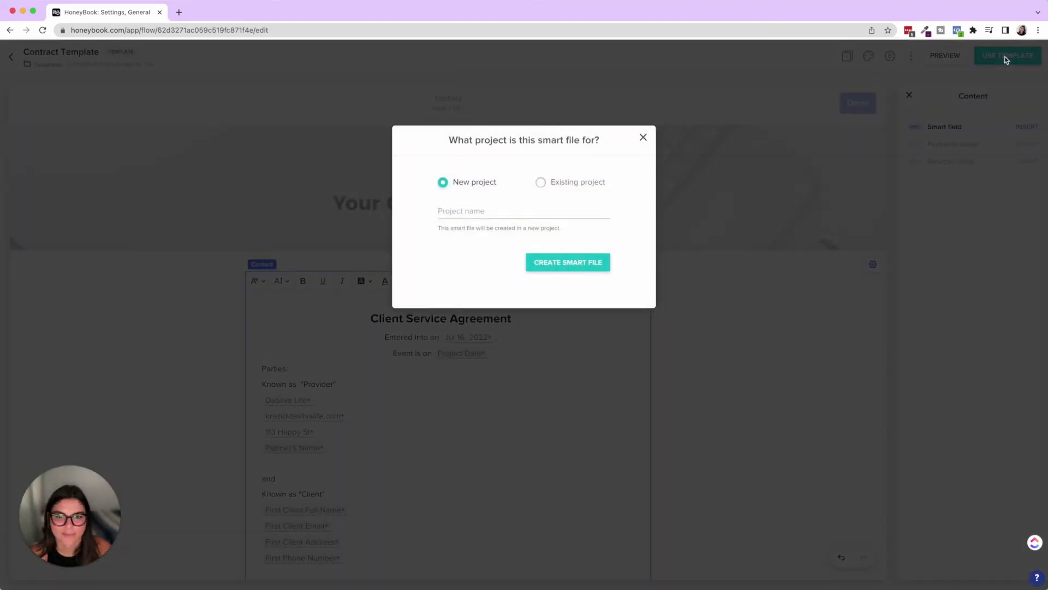
click(540, 184)
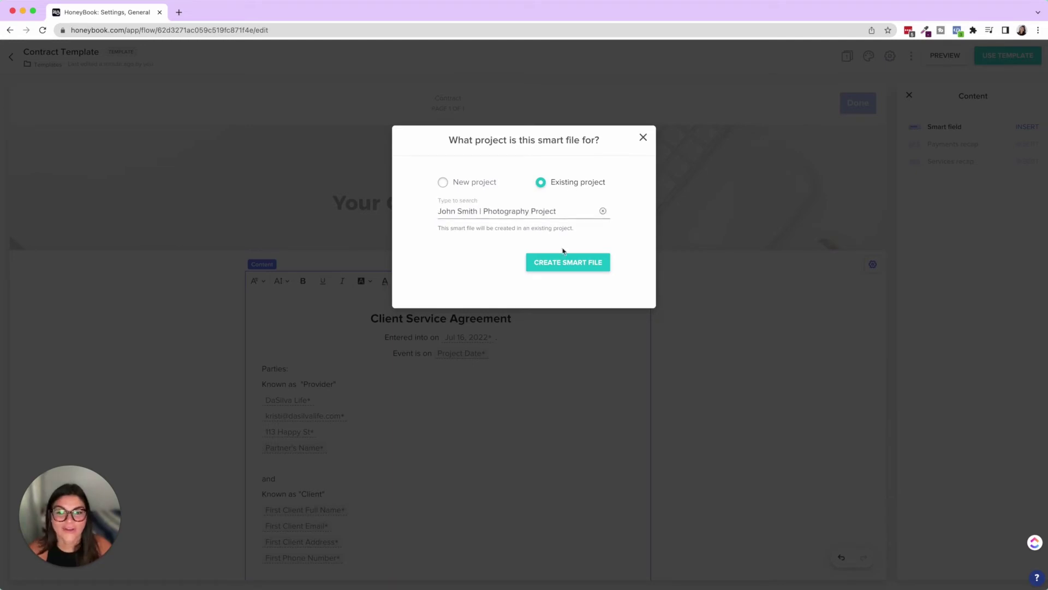
click(564, 263)
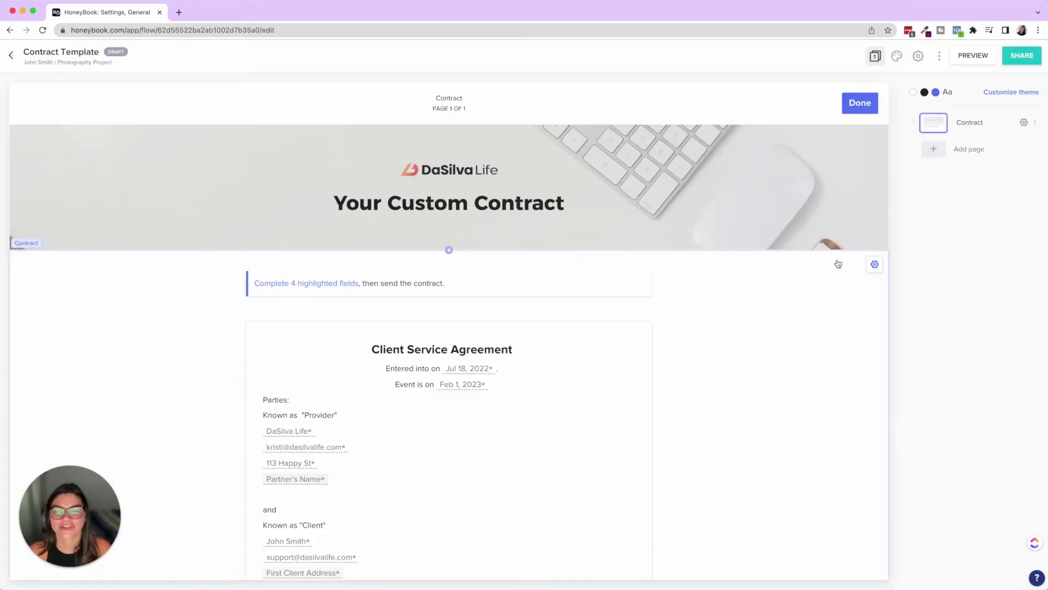
- Go to the contract's highlighted fields and fill the Project Location smart field with New York City
scroll(496, 271, down, 5)
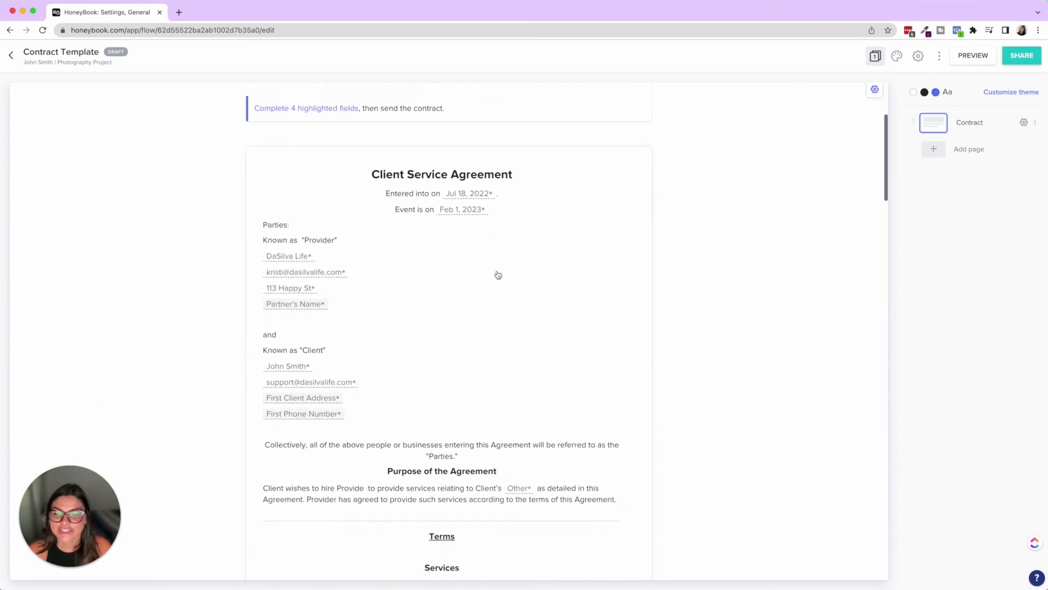
scroll(499, 278, down, 1)
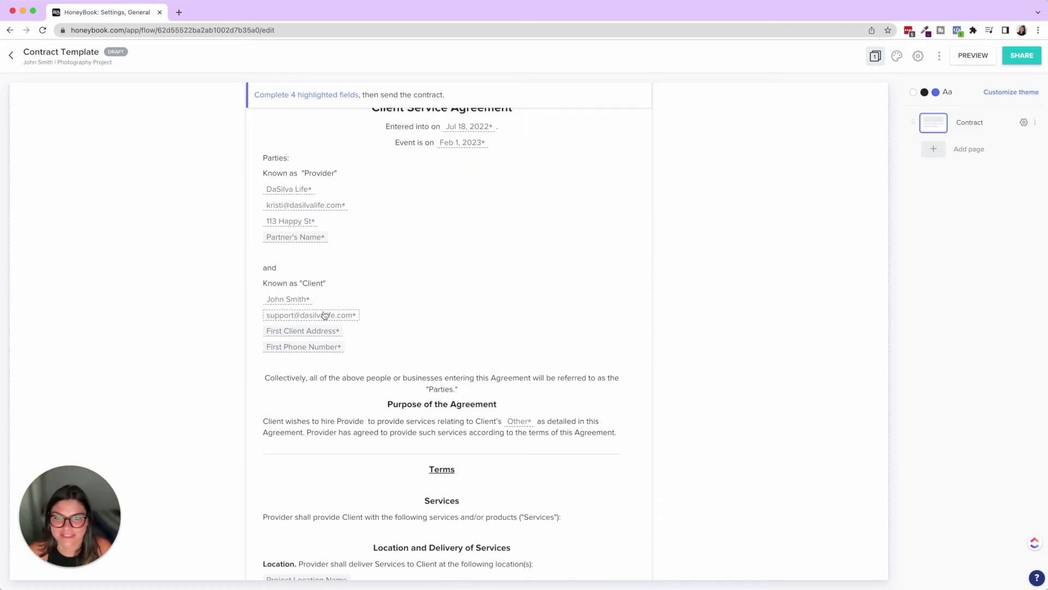
scroll(322, 315, down, 1)
click(305, 96)
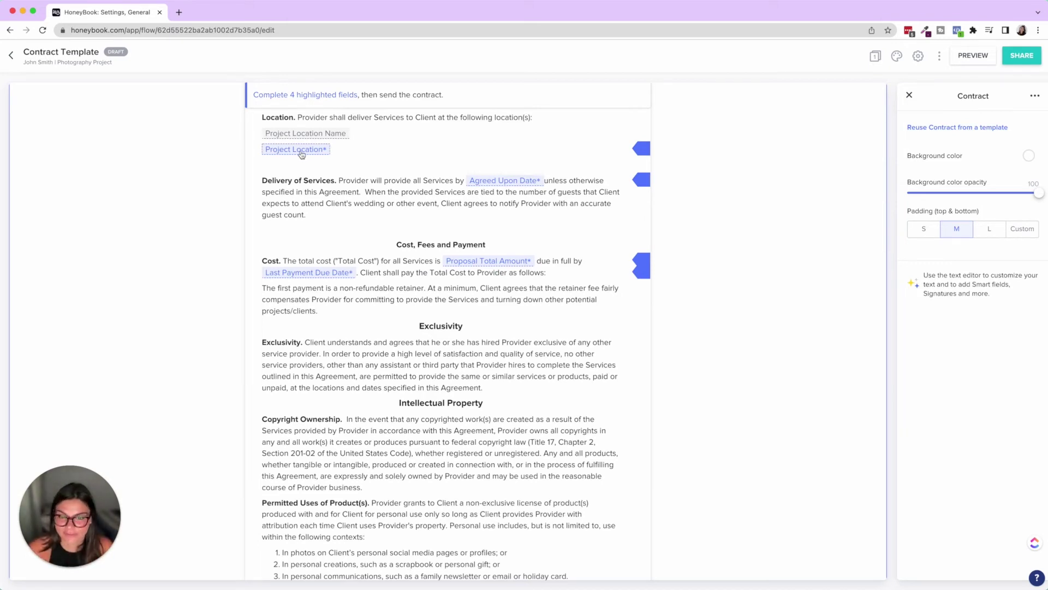
click(301, 150)
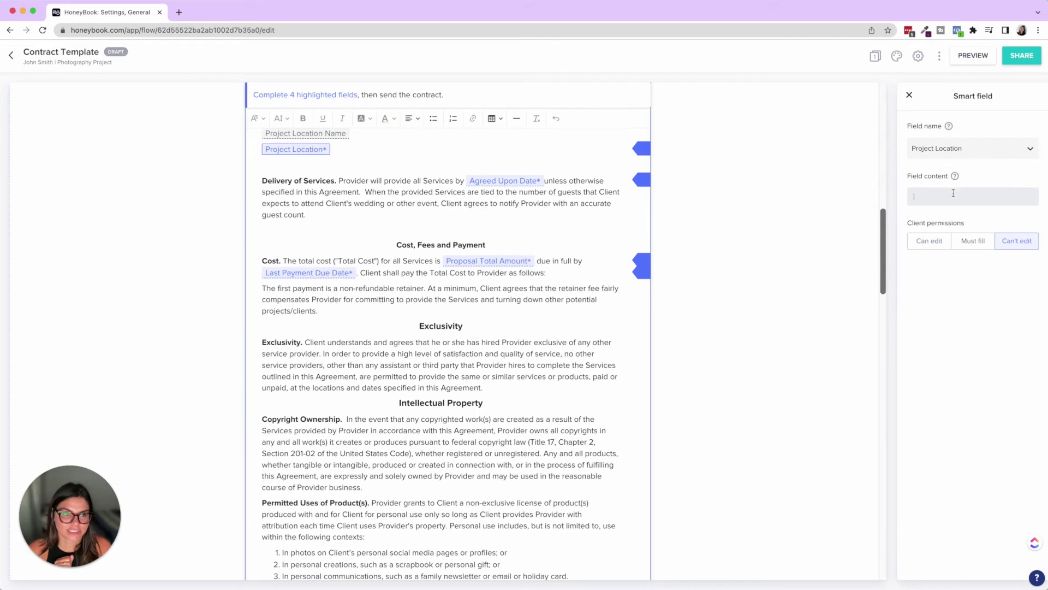
click(954, 193)
text(New York)
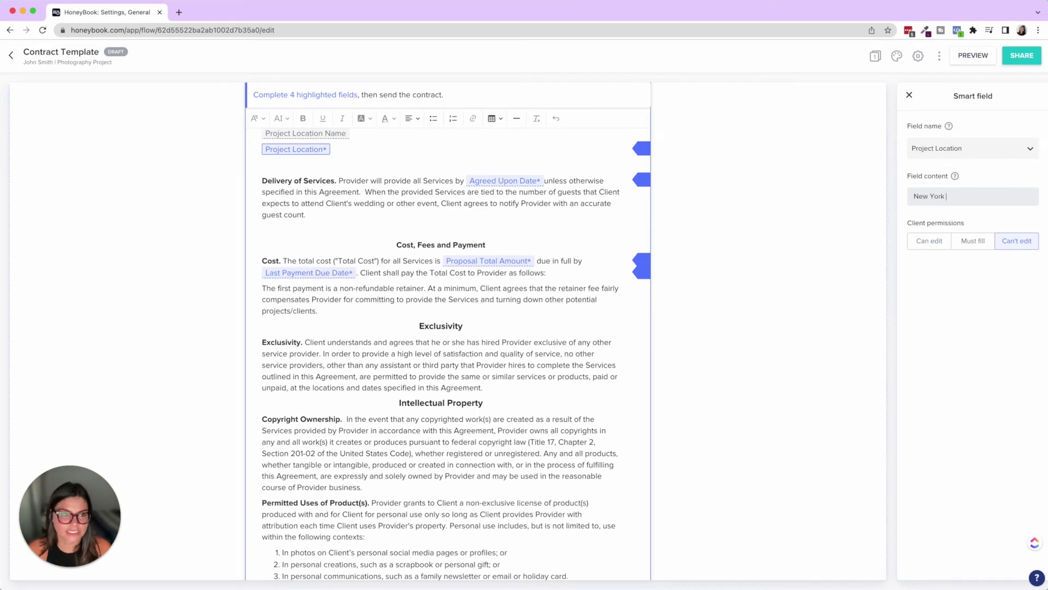
text( City)
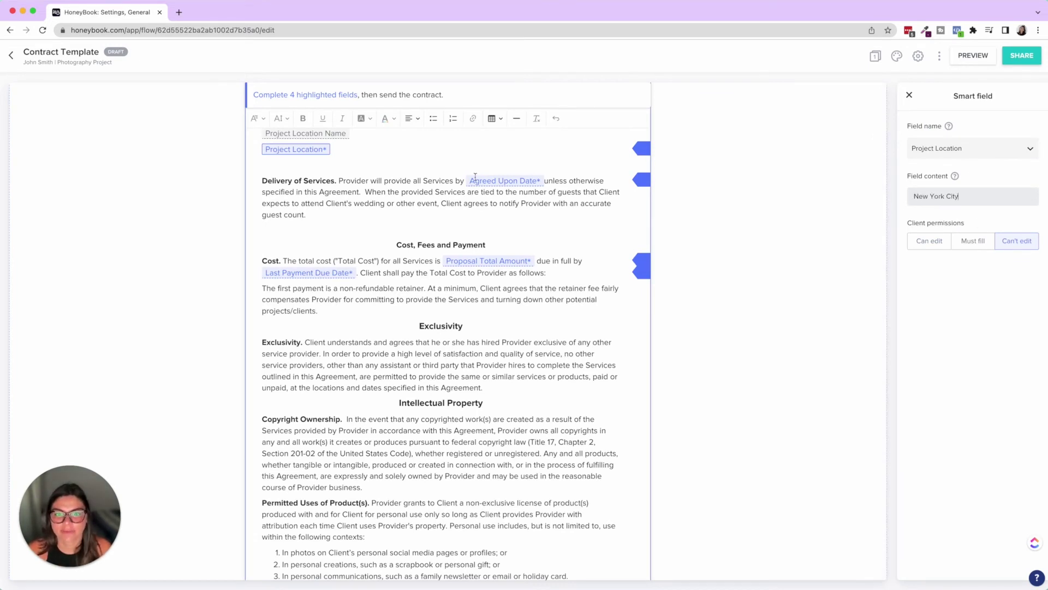
- Fill the Agreed Upon Date smart field in the Delivery of Services clause with July 18th
click(485, 180)
click(972, 199)
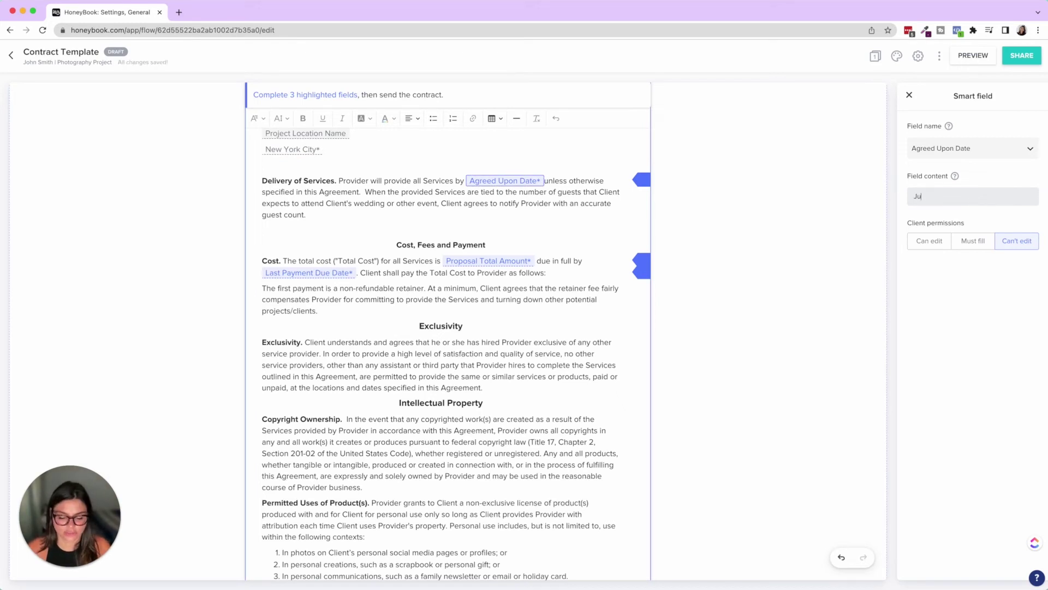
text(July 28th)
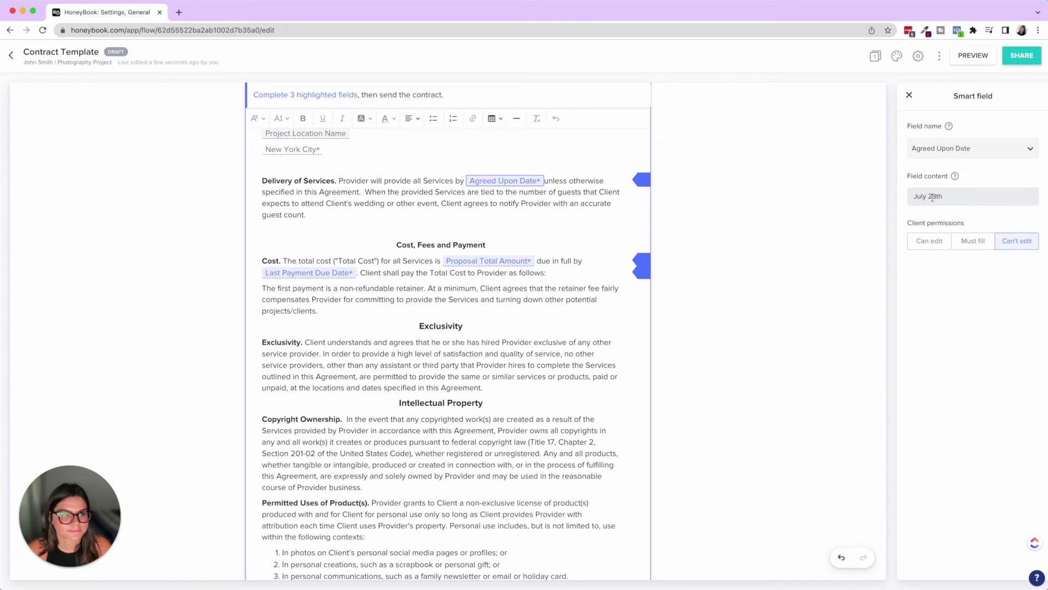
click(968, 312)
- Fill the Proposal Total Amount smart field in the Cost clause with 500
click(515, 251)
click(938, 194)
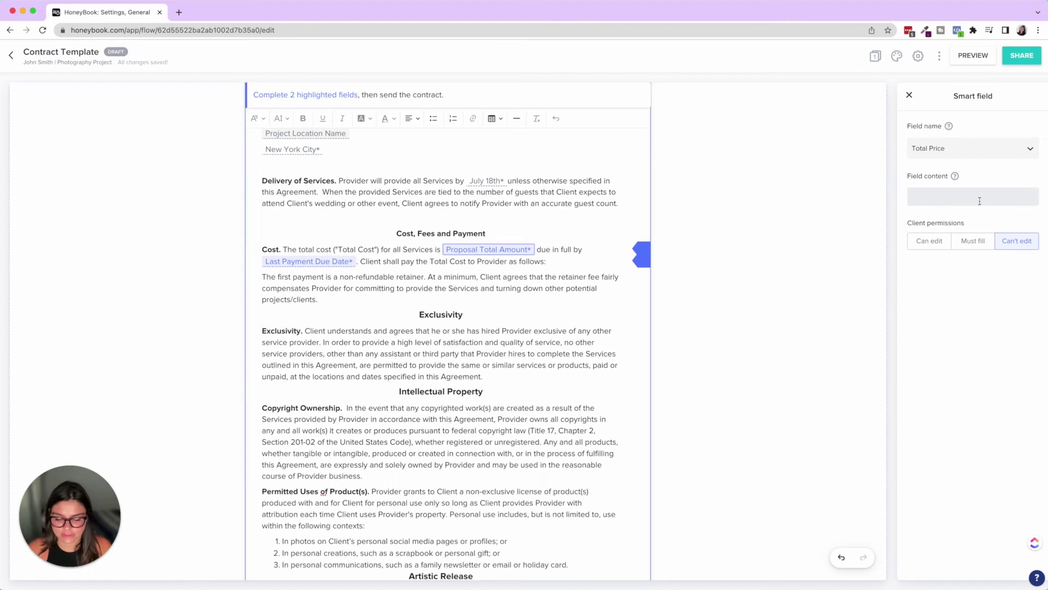
text(500)
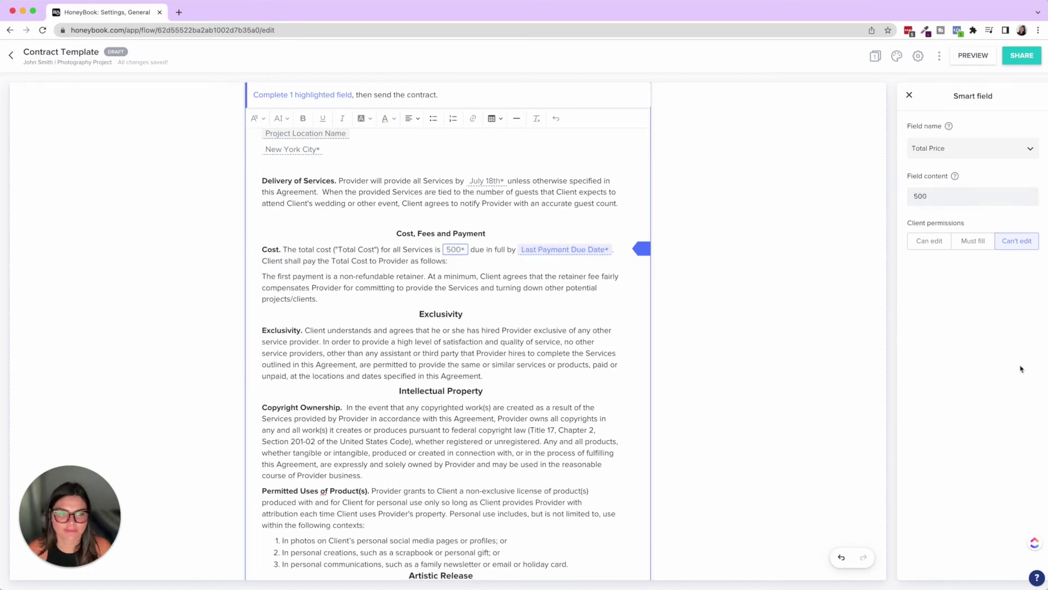
- Fill the Last Payment Due Date smart field in the Cost clause with July 19th
click(565, 249)
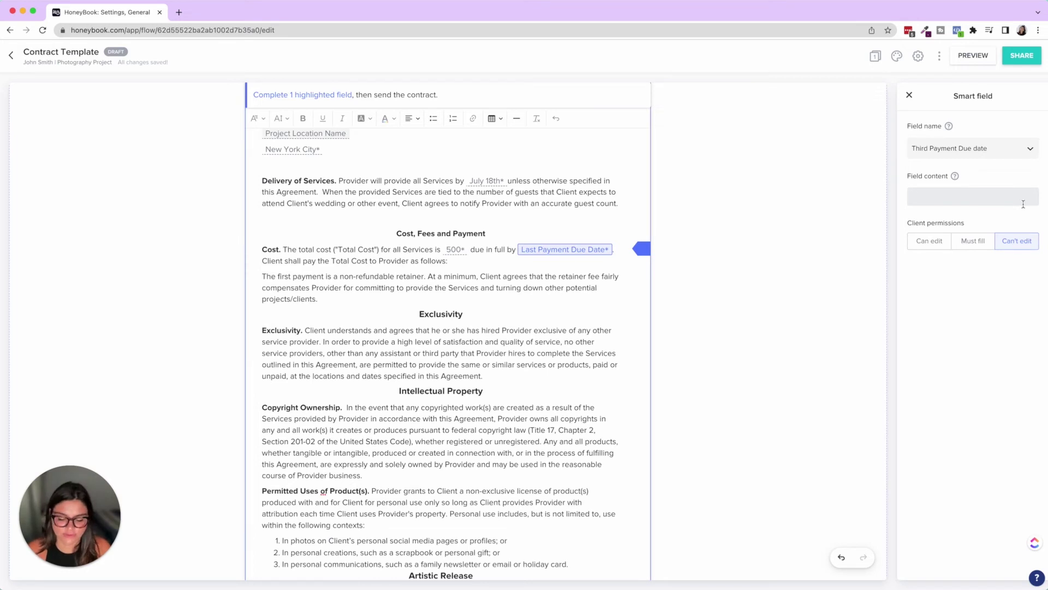
text(July 29th)
key(BackSpace)
key(BackSpace)
text(19th)
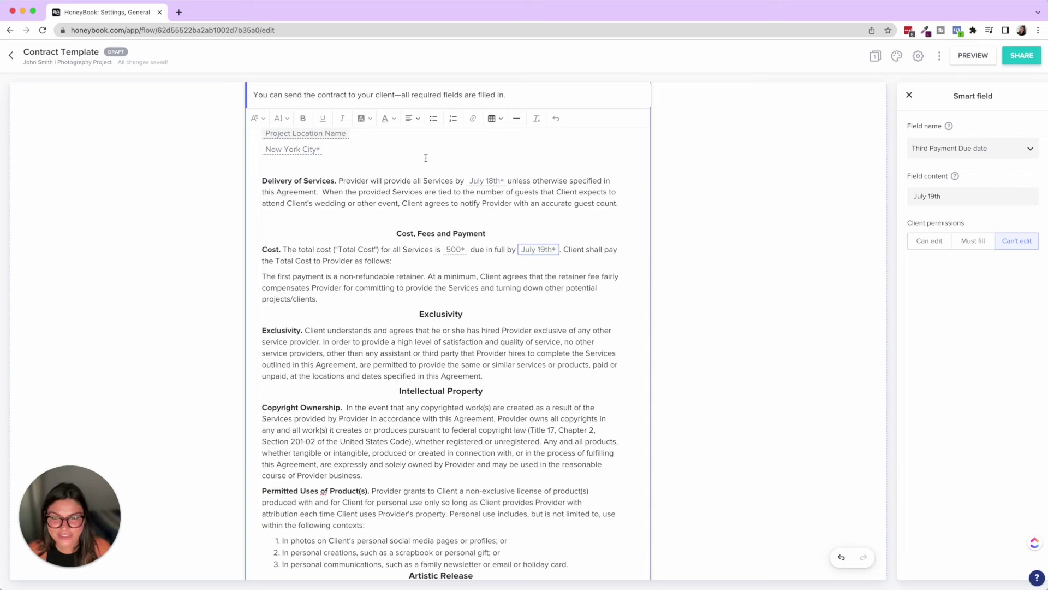
- Add an extra required signature block below the client's signature, and delete that block
scroll(426, 158, down, 20)
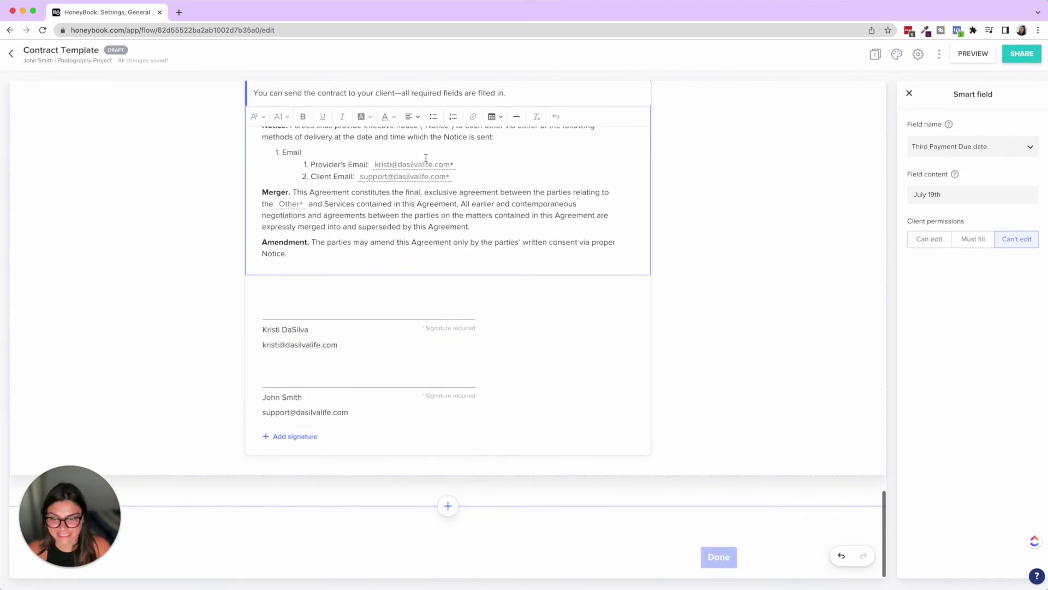
click(283, 436)
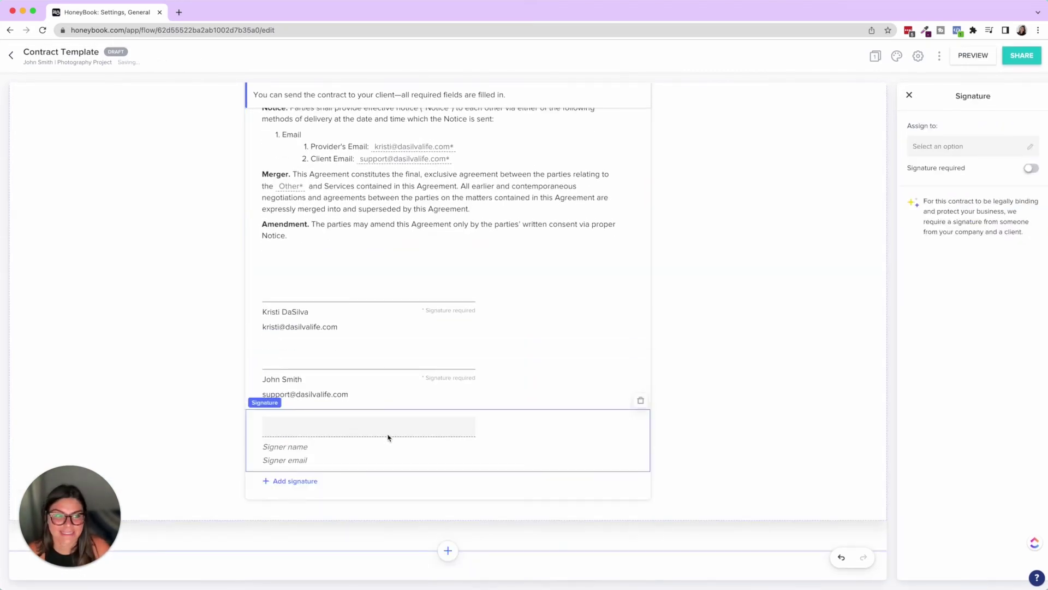
click(1030, 146)
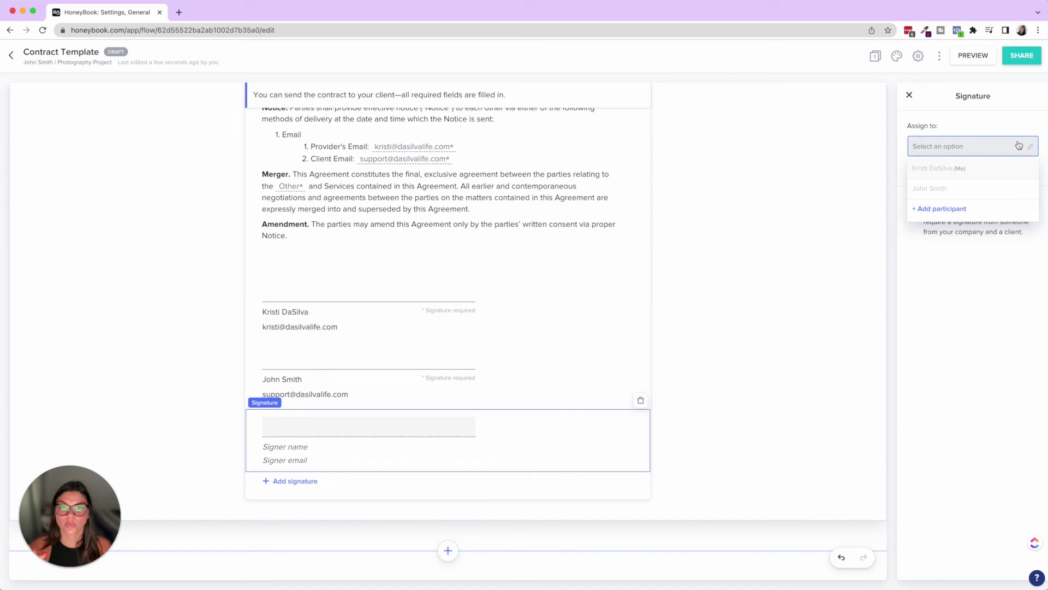
click(1017, 300)
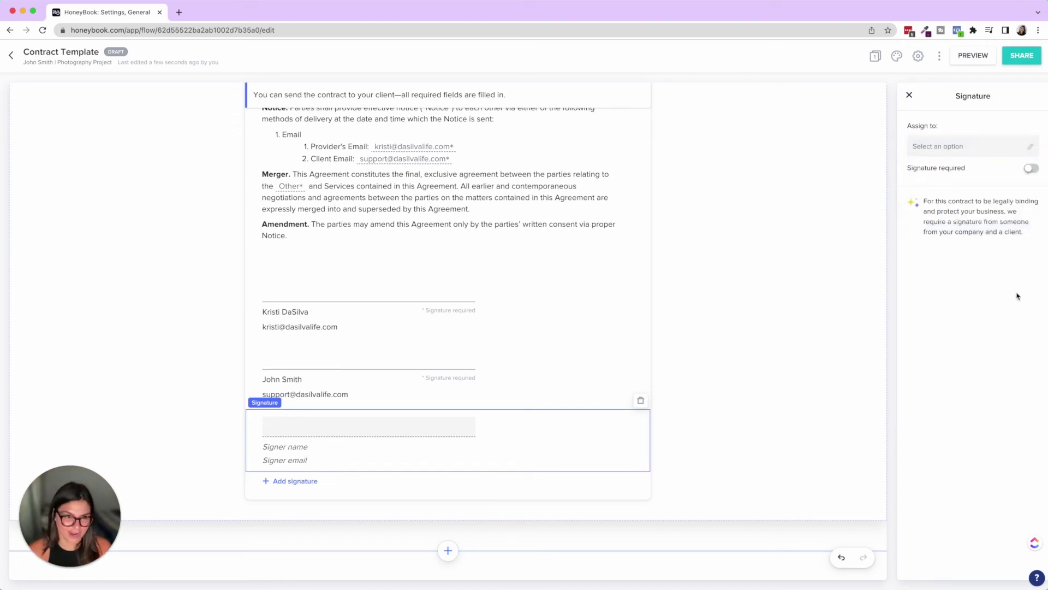
click(1032, 169)
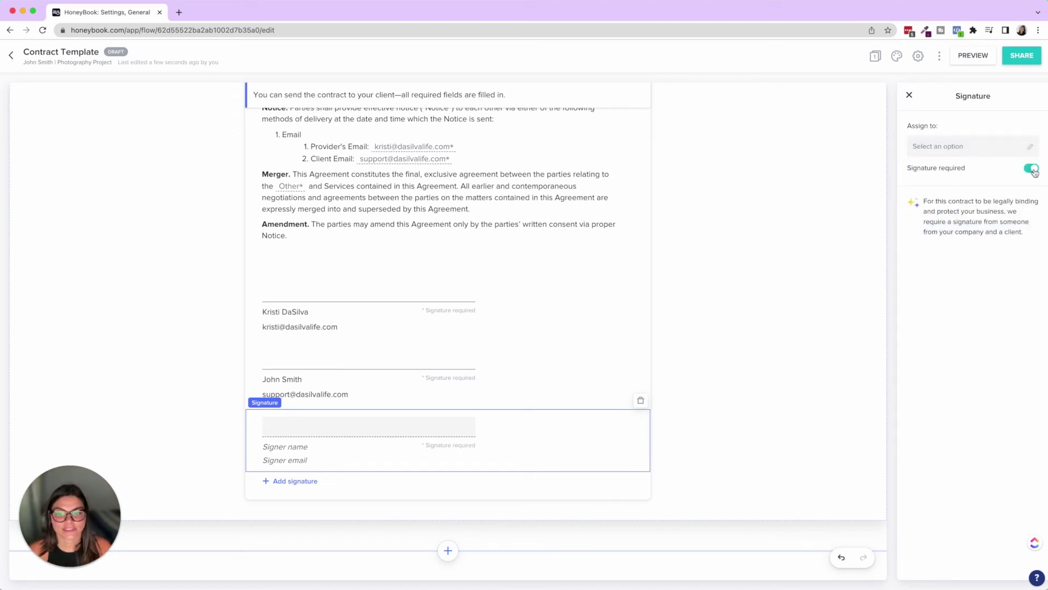
click(640, 400)
- Check the assignment and required settings of the provider's and the client's signature blocks
click(501, 341)
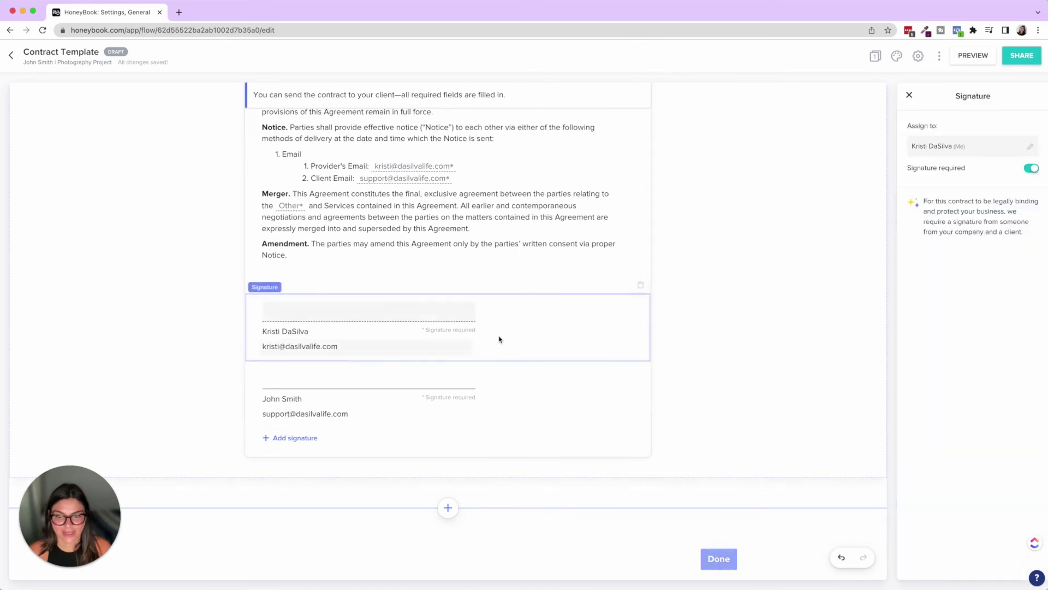
click(543, 407)
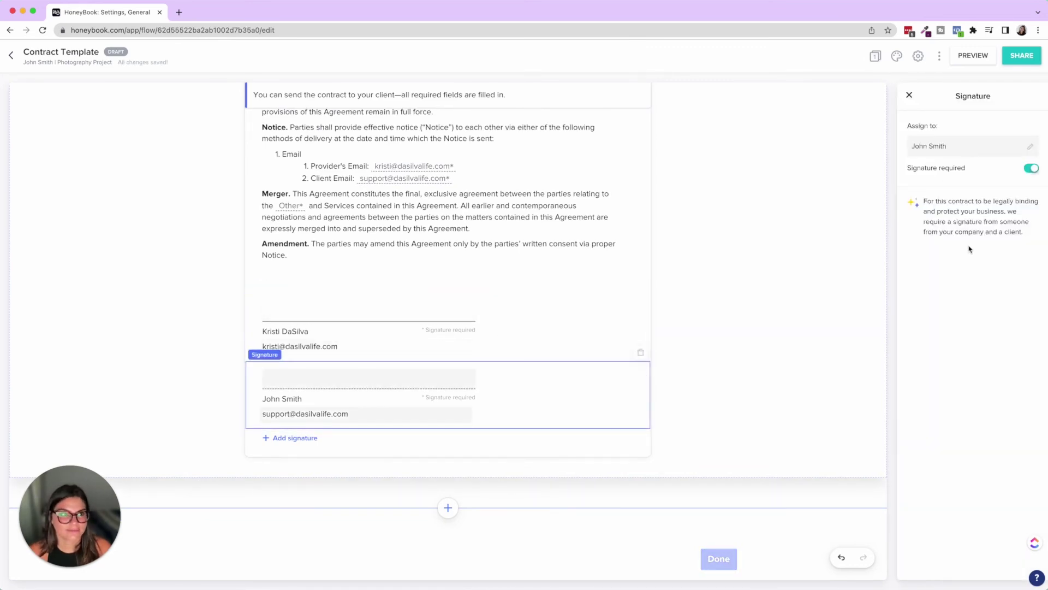
click(567, 238)
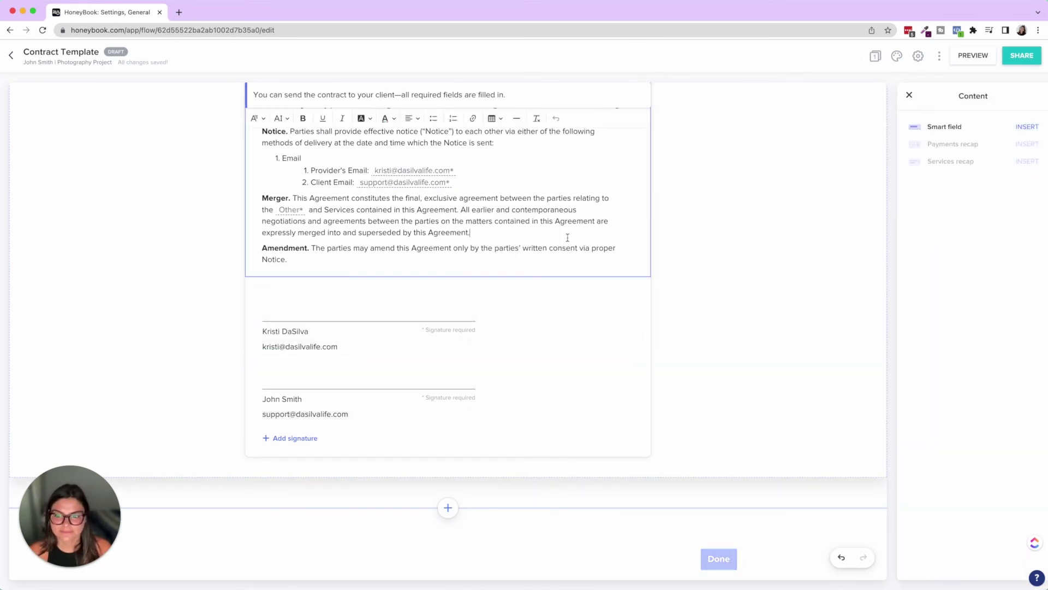
- Start sharing the completed contract with the client
click(341, 315)
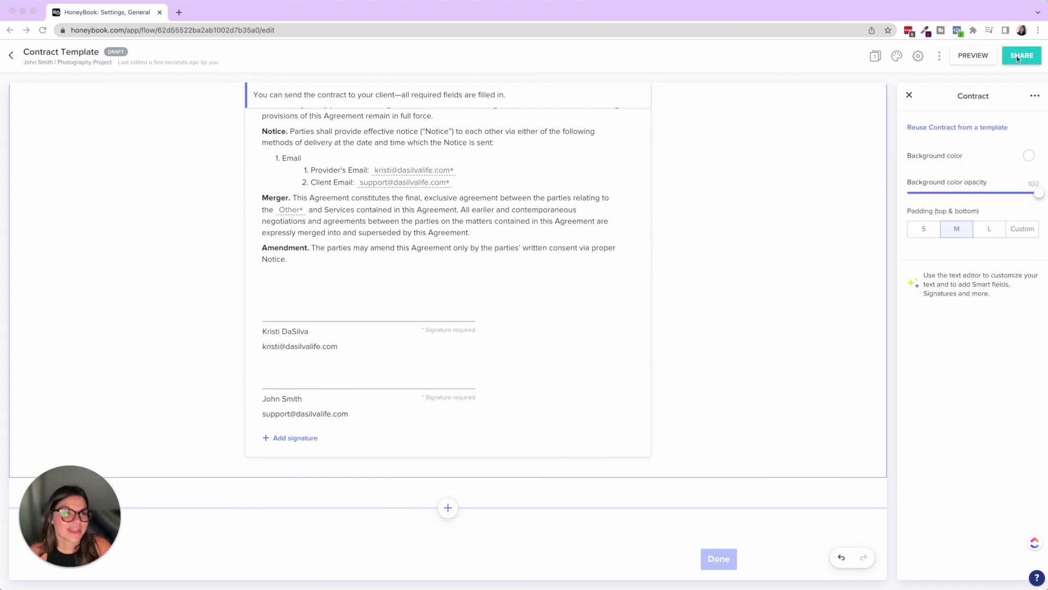
click(1019, 57)
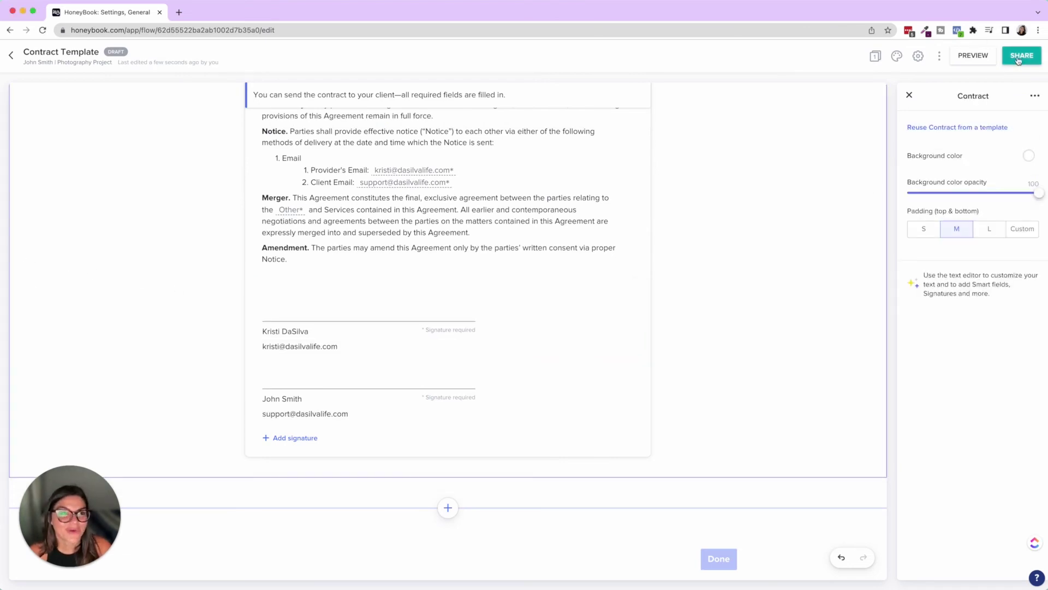